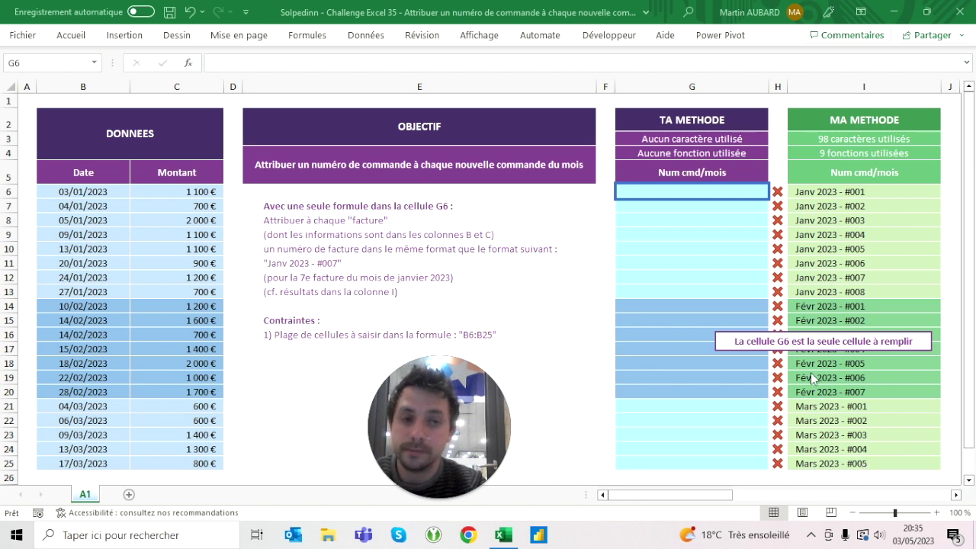
Step: In G6 start a MAP formula using the dates B6:B25 as input
left_click(692, 191)
left_click(691, 234)
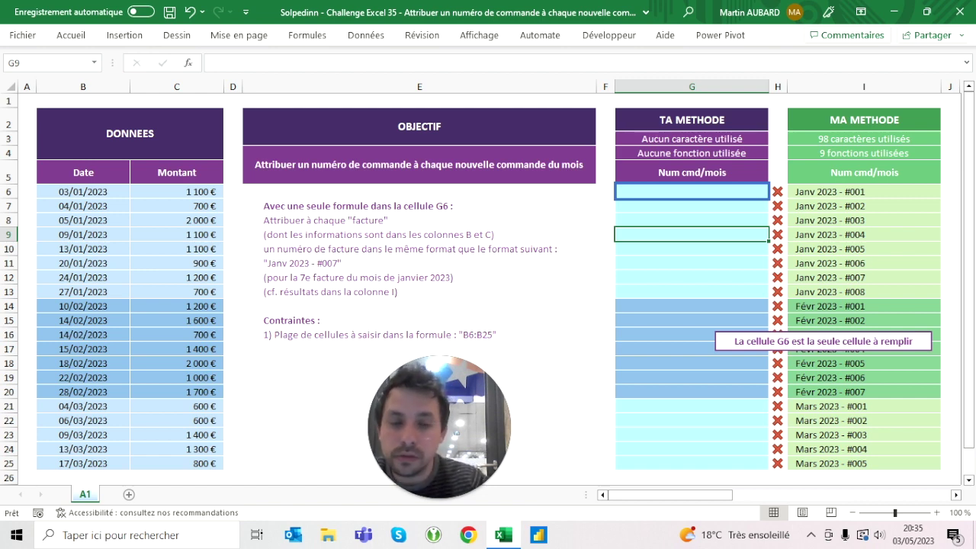
key("Up")
key("Up")
key("Up")
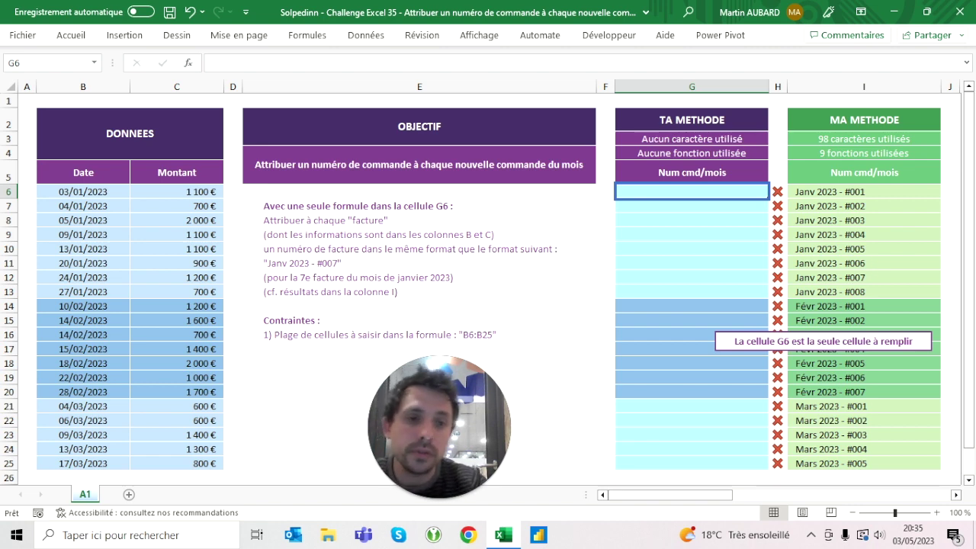
key("Up")
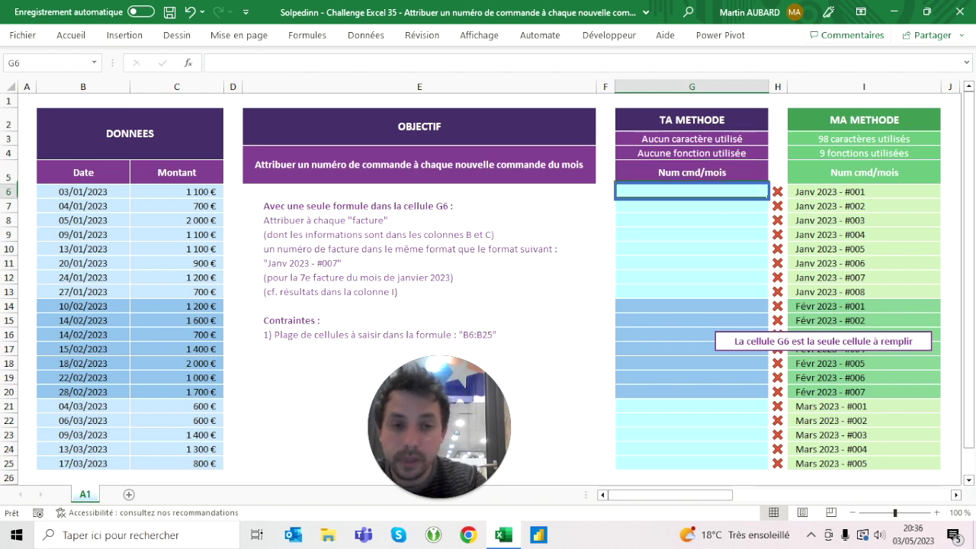
key("Down")
type("=map(")
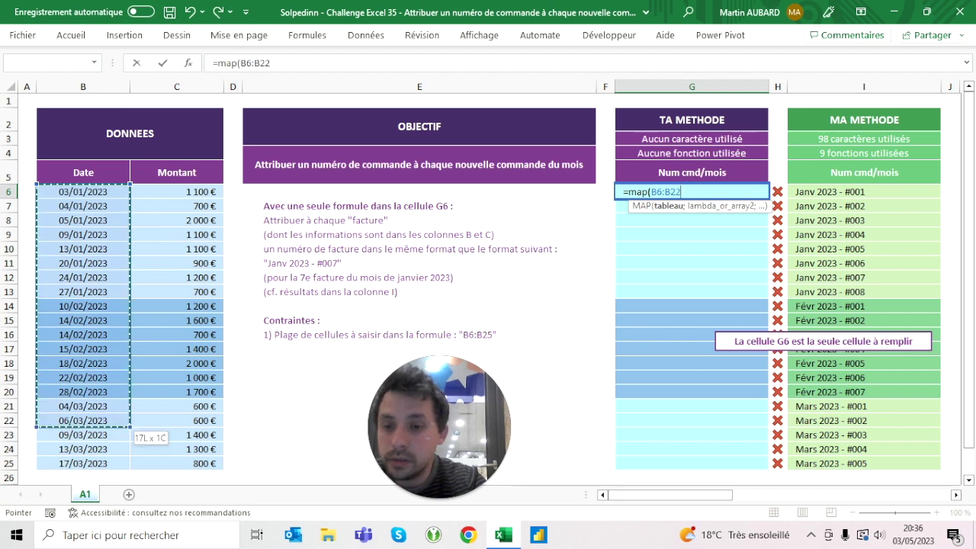
left_click_drag(83, 191, 83, 463)
Step: Complete it as =MAP(B6:B25;LAMBDA(x;x)) so date serials 44929–45002 spill down to G25
type(";")
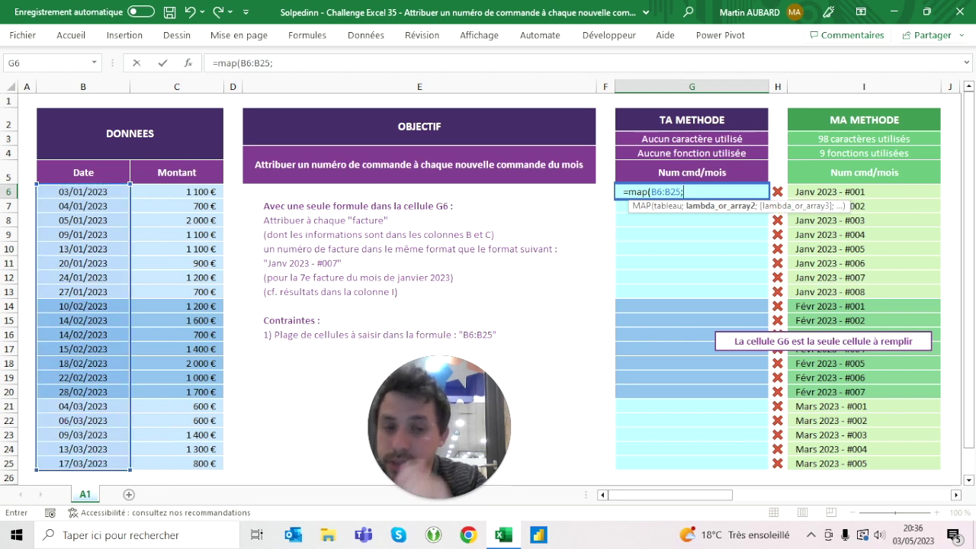
type("lambda(")
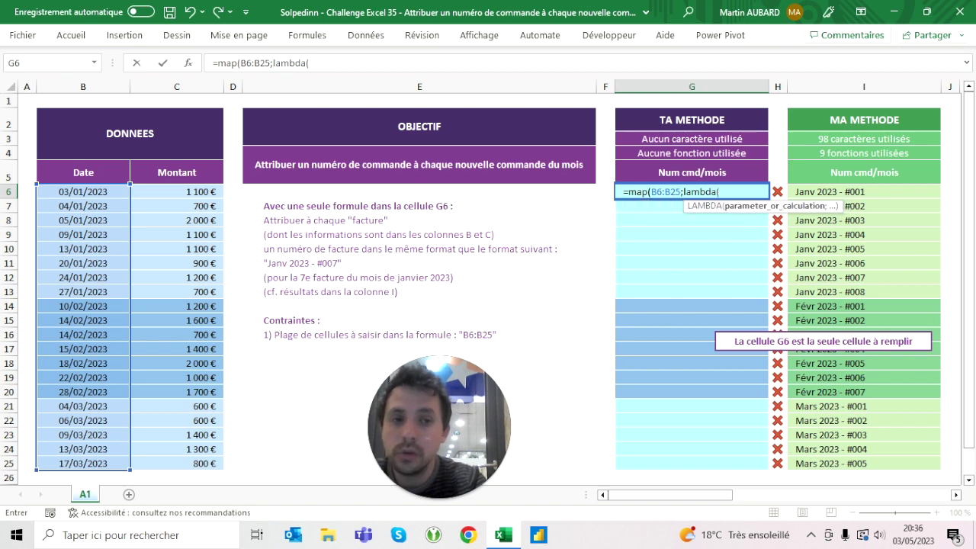
type("c")
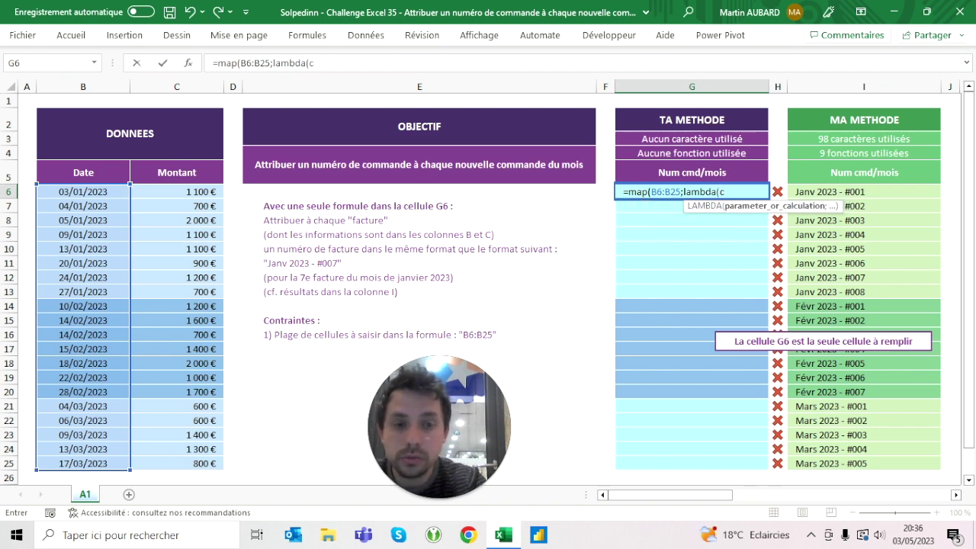
key("BackSpace")
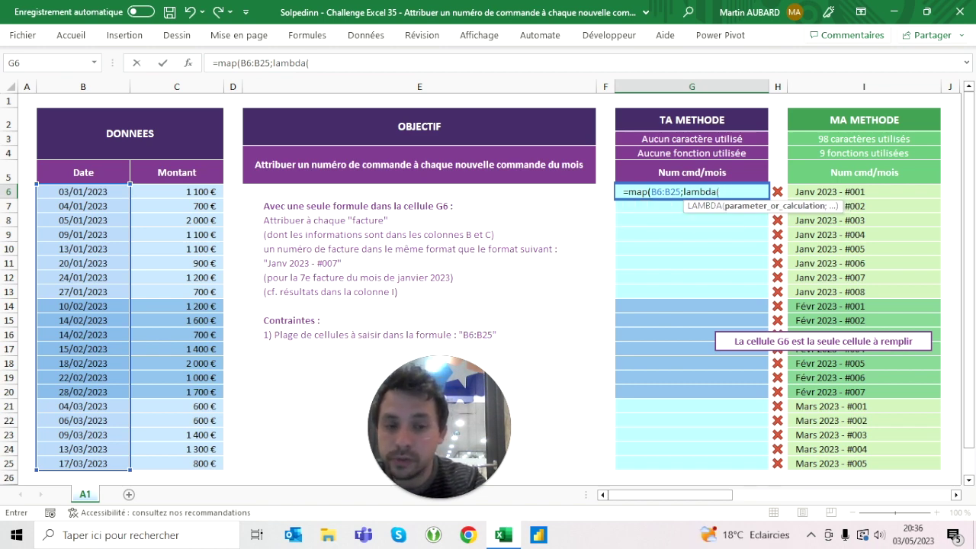
type("x;x")
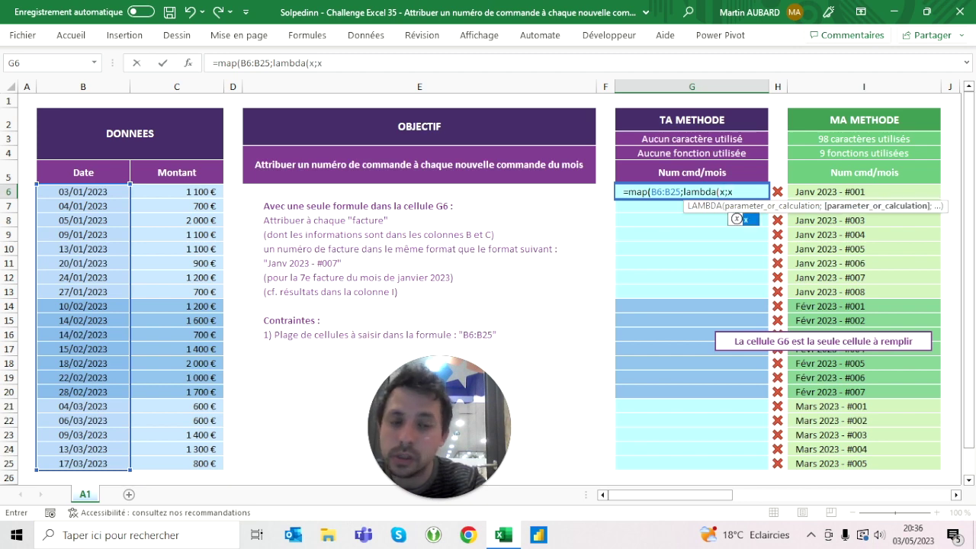
key("BackSpace")
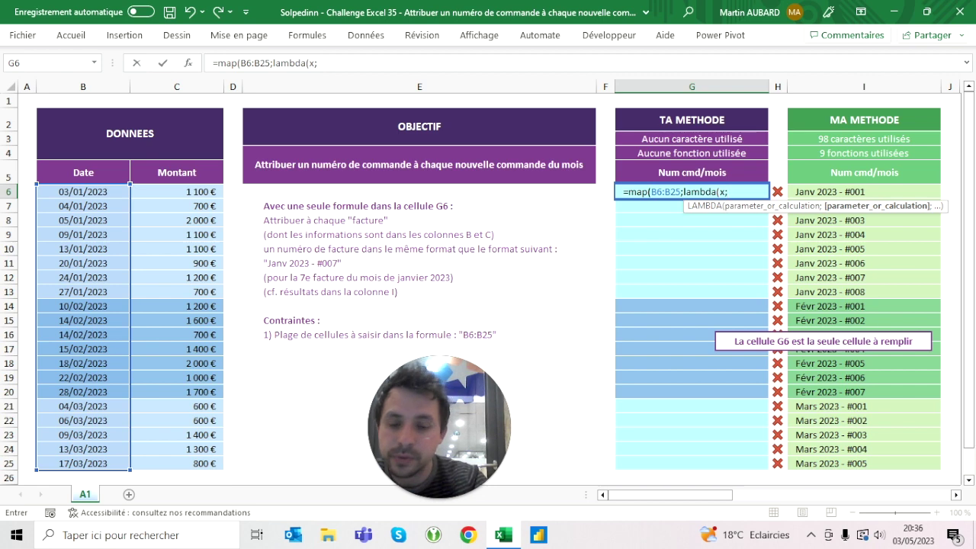
type("x")
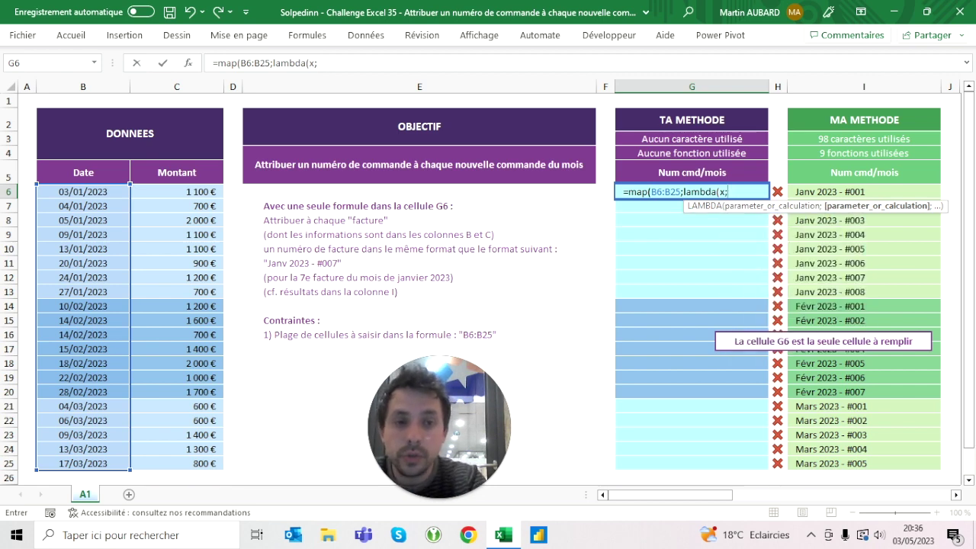
type("))")
key("ctrl+Return")
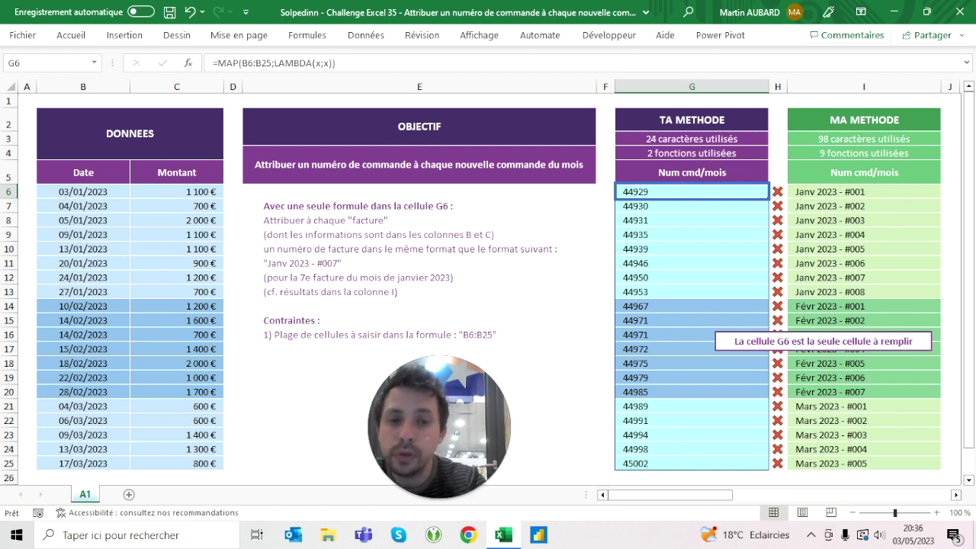
key("Up")
Step: Change the LAMBDA body to MOIS(x) so G6:G25 shows month numbers 1–3
key("Down")
left_click(316, 63)
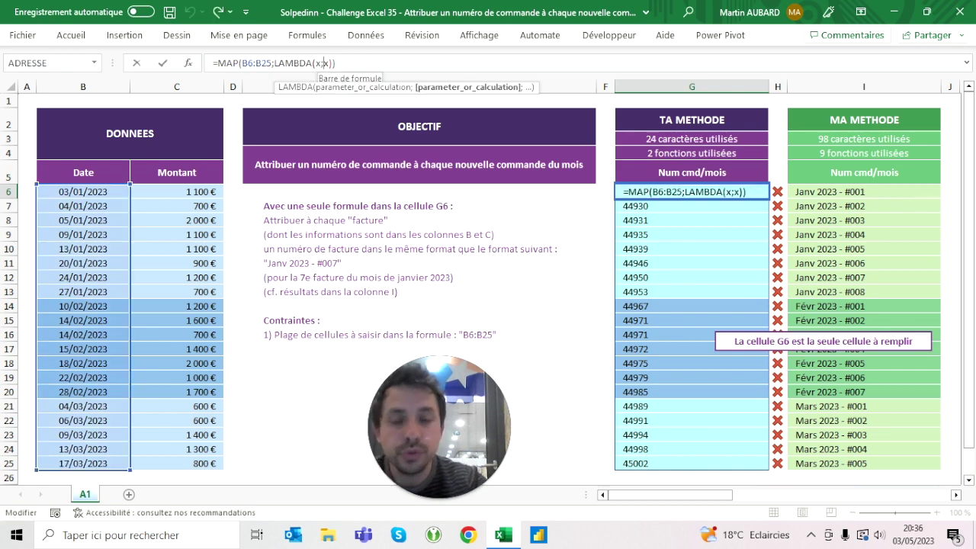
type("mois(x)")
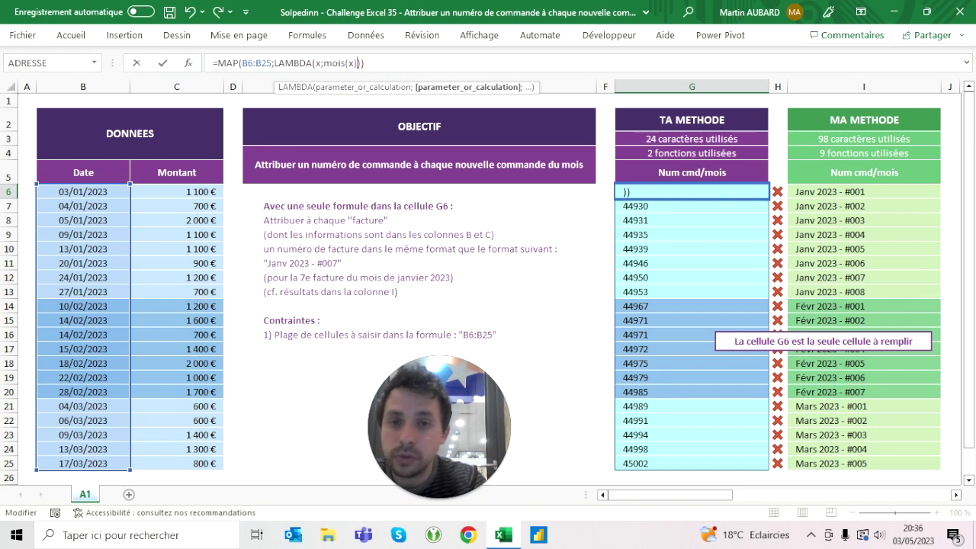
key("ctrl+Return")
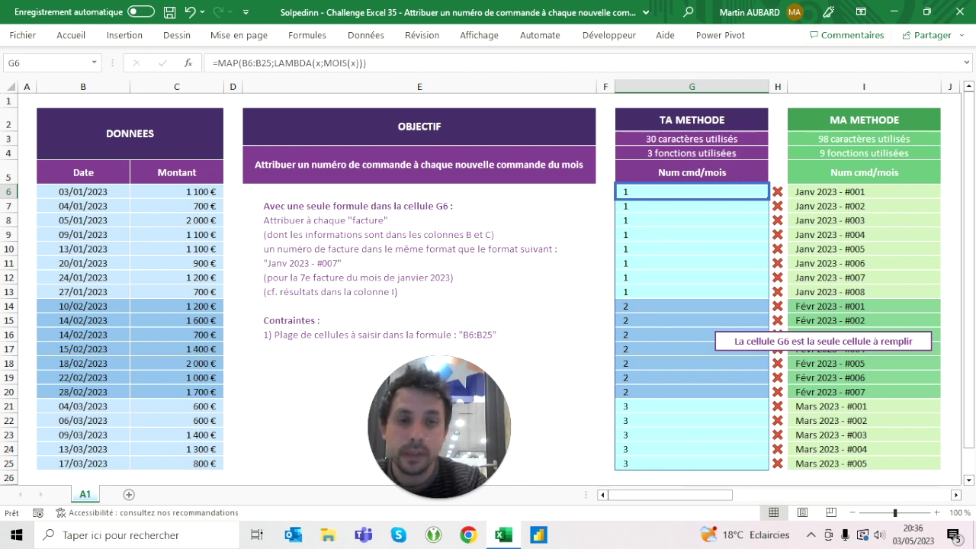
key("Up")
key("Down")
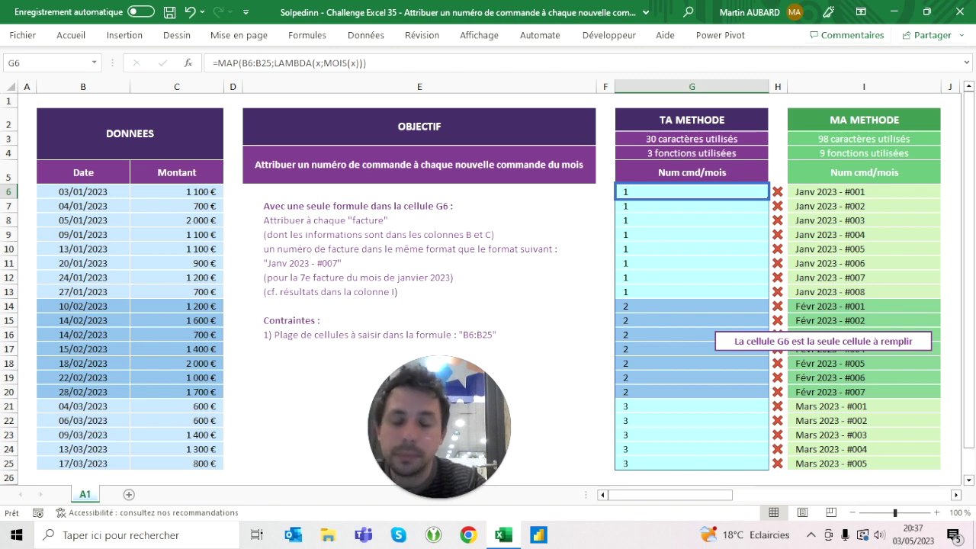
key("Up")
key("Down")
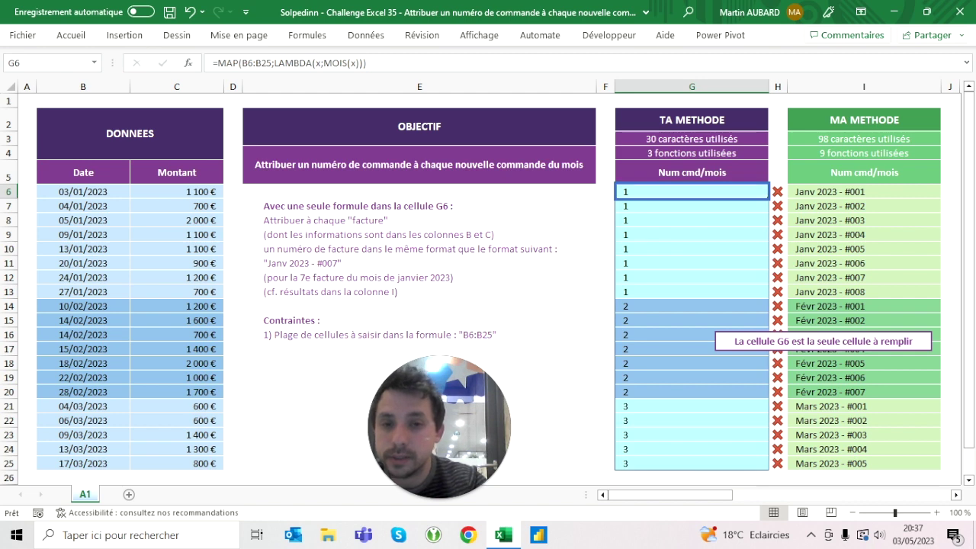
Step: Change the LAMBDA to compare MOIS(B6:x) with MOIS(x)
left_click(352, 62)
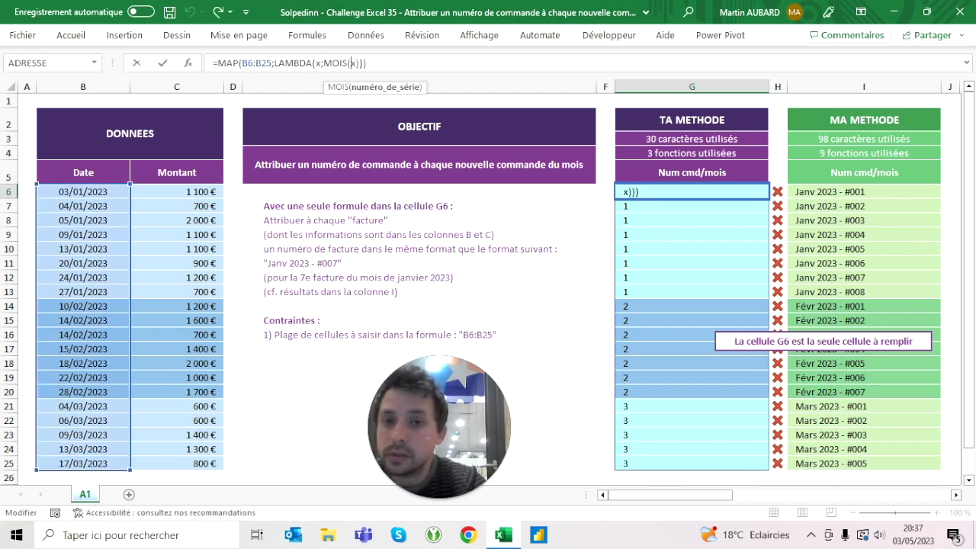
left_click(324, 62)
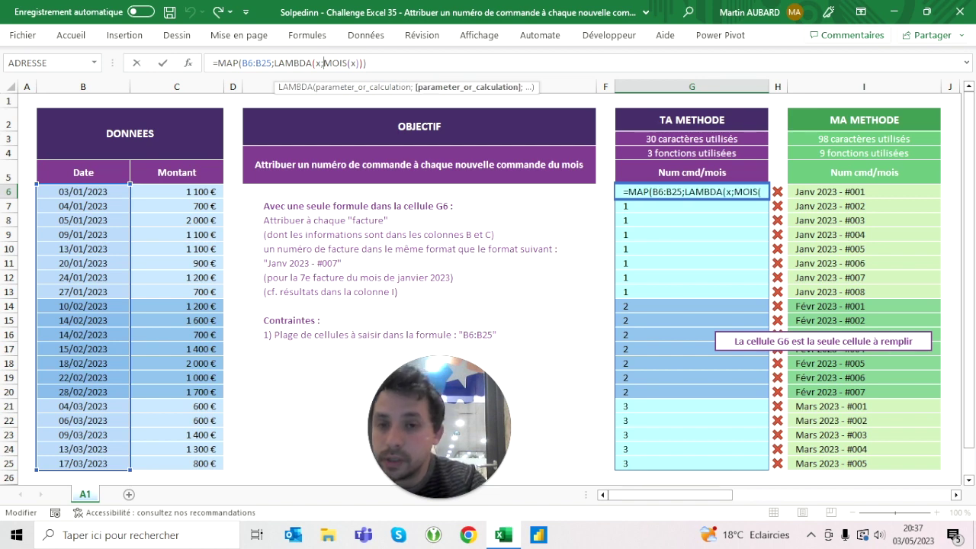
type("mois(")
key("alt")
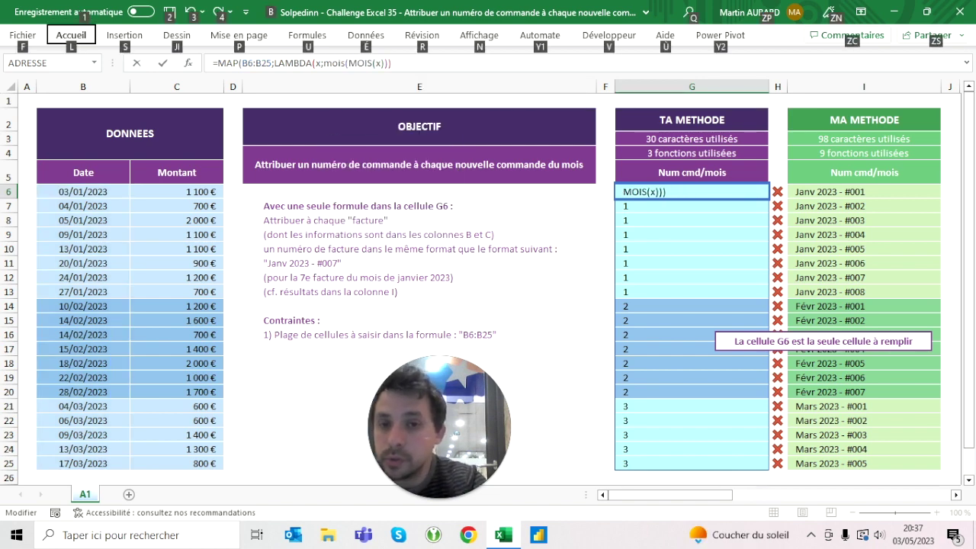
key("alt")
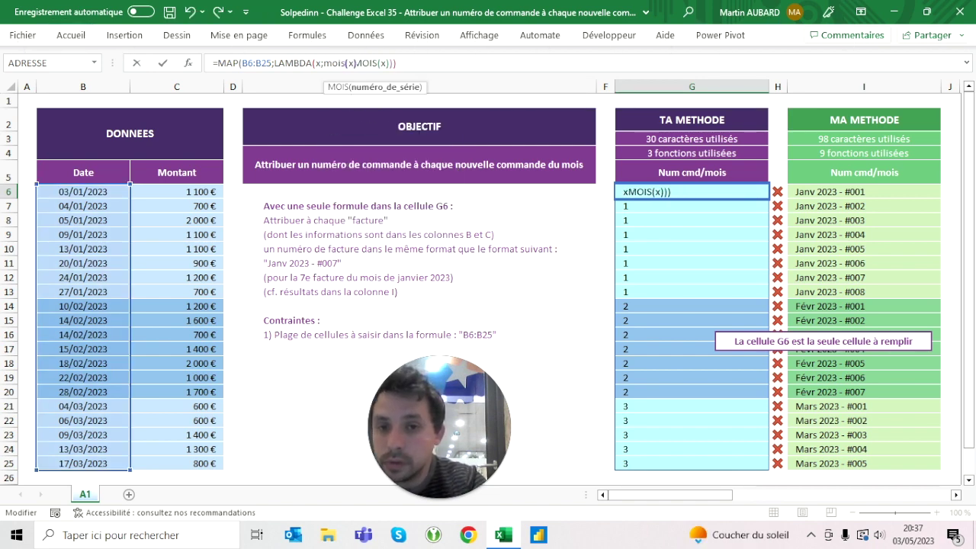
type("x)=")
left_click(348, 63)
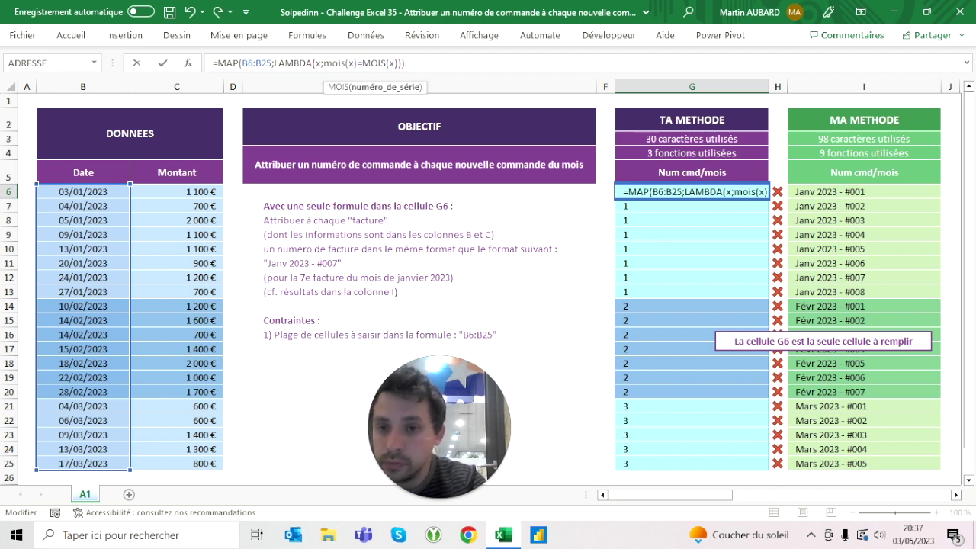
type("B6:")
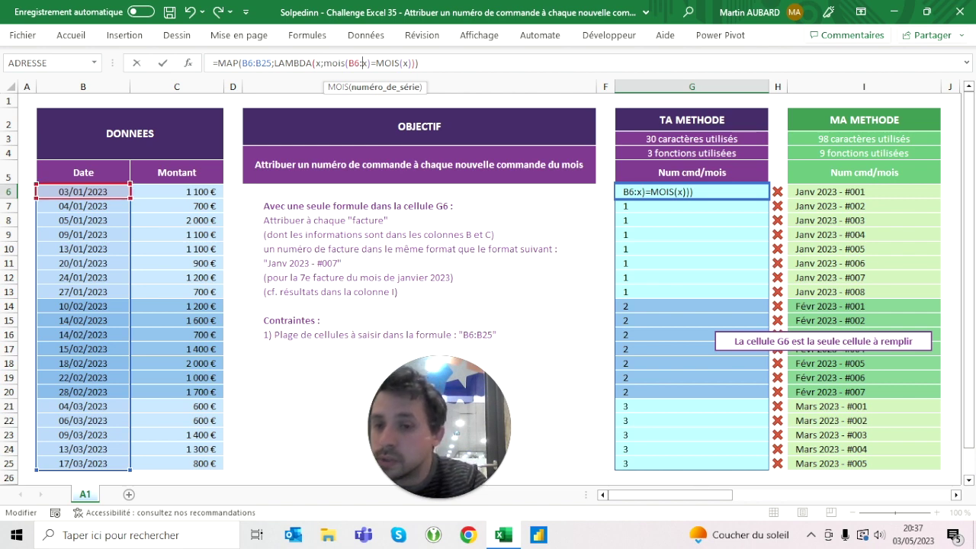
left_click(402, 63)
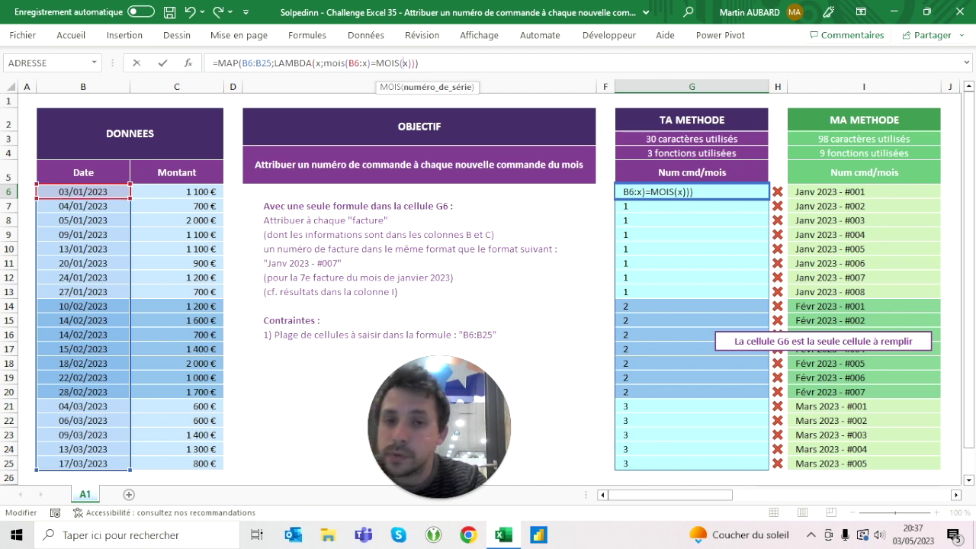
key("Return")
key("Up")
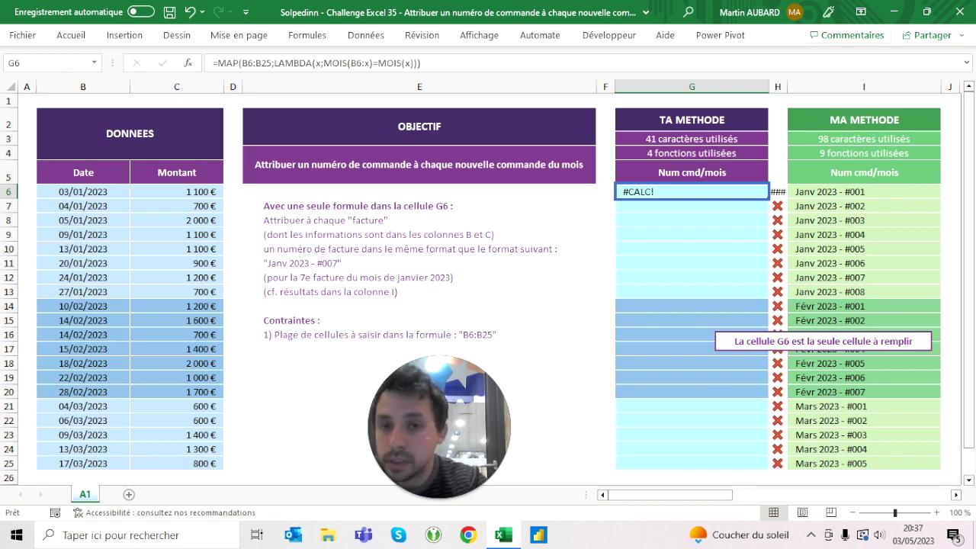
Step: Wrap the comparison in parentheses and multiply by 1, then begin wrapping it in SOMME
left_click(327, 64)
type("(")
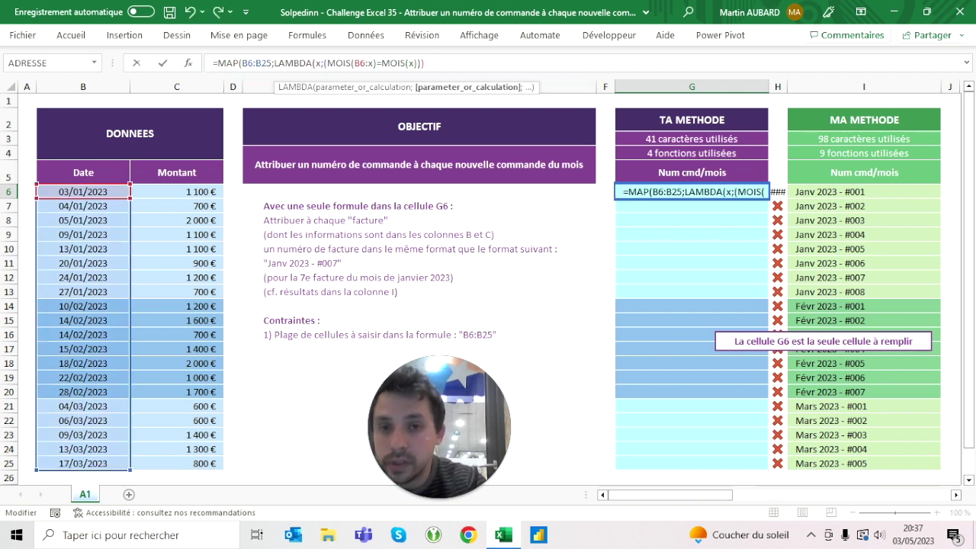
key("End")
type(")")
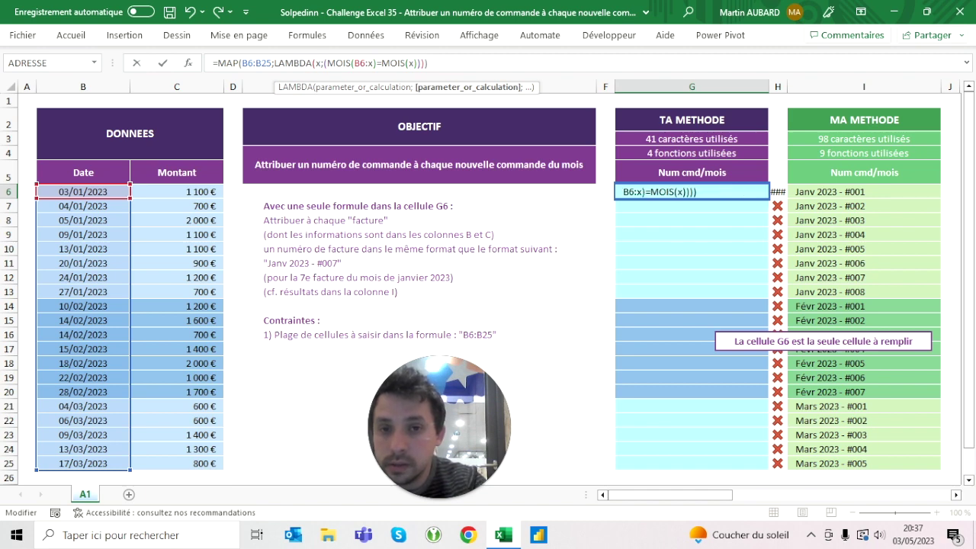
type("*1")
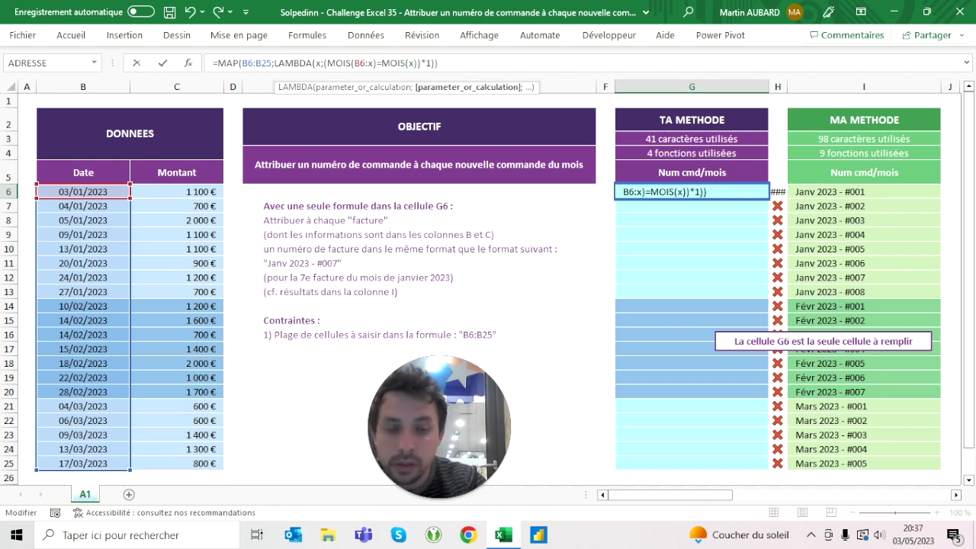
key("Return")
key("Up")
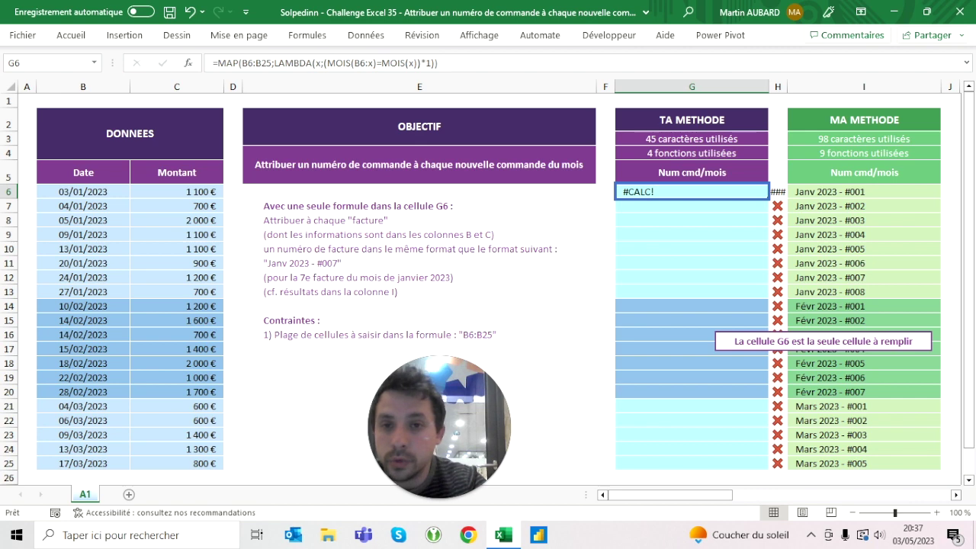
left_click(322, 63)
type("somme(")
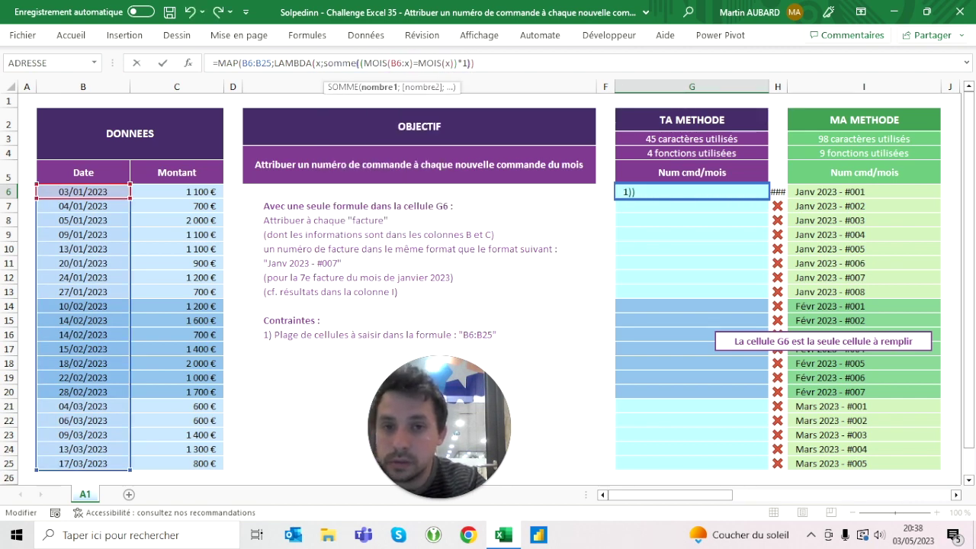
Step: Commit the SOMME((MOIS(B6:x)=MOIS(x))*1) formula so column G shows running per-month counts
key("Return")
key("Up")
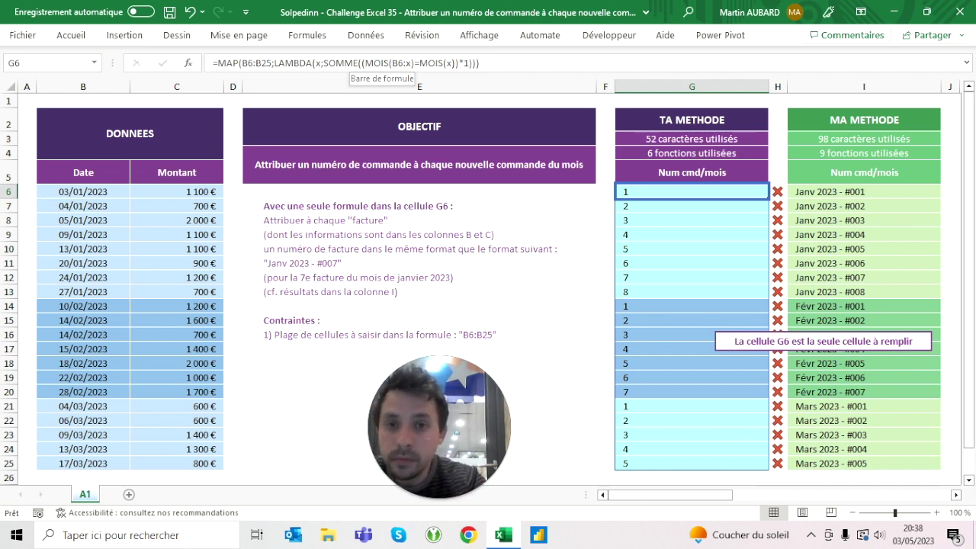
left_click(405, 63)
key("ctrl+Return")
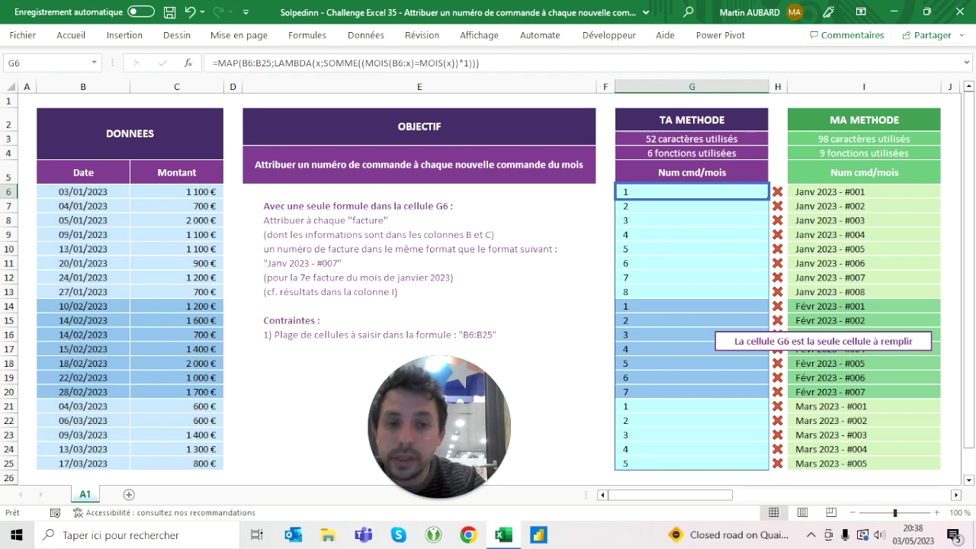
Step: Check the spilled counts: 1–8 for January, 1–7 for February, 1–5 for March
left_click_drag(692, 191, 691, 292)
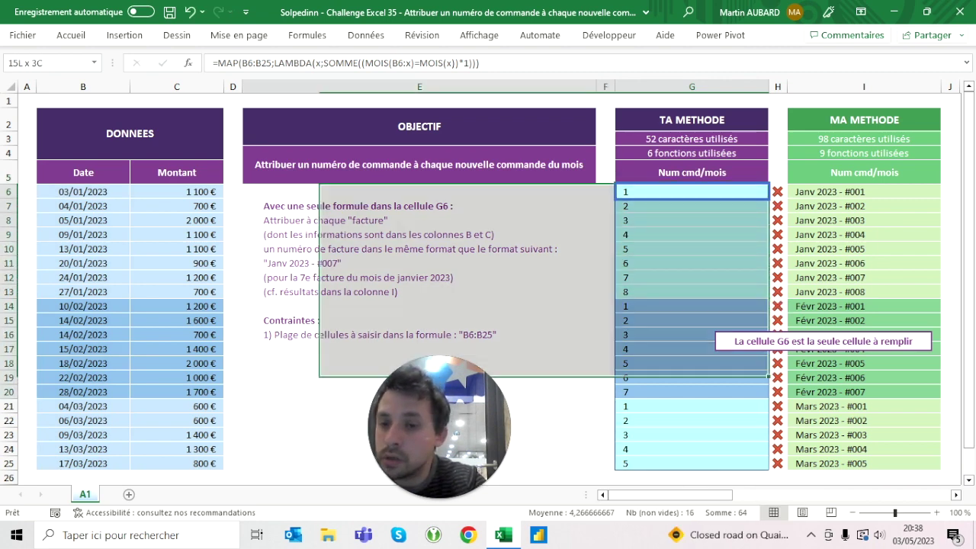
left_click_drag(691, 292, 555, 188)
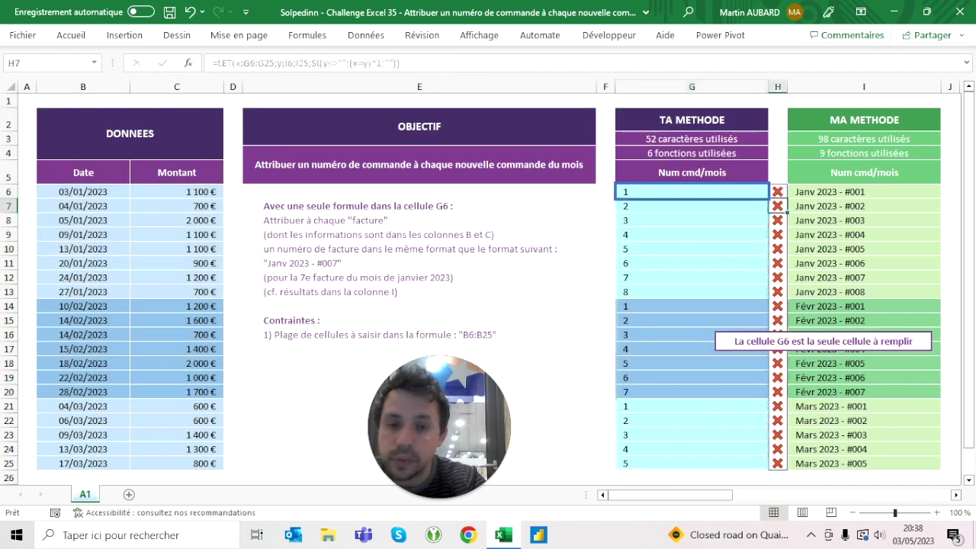
left_click(692, 334)
key("Up")
key("Up")
key("ctrl+Down")
key("Up")
key("Up")
key("Up")
key("Up")
key("shift+Down")
key("Up")
key("Up")
key("Up")
key("Up")
key("Up")
key("Up")
key("Up")
key("Up")
key("Up")
key("Up")
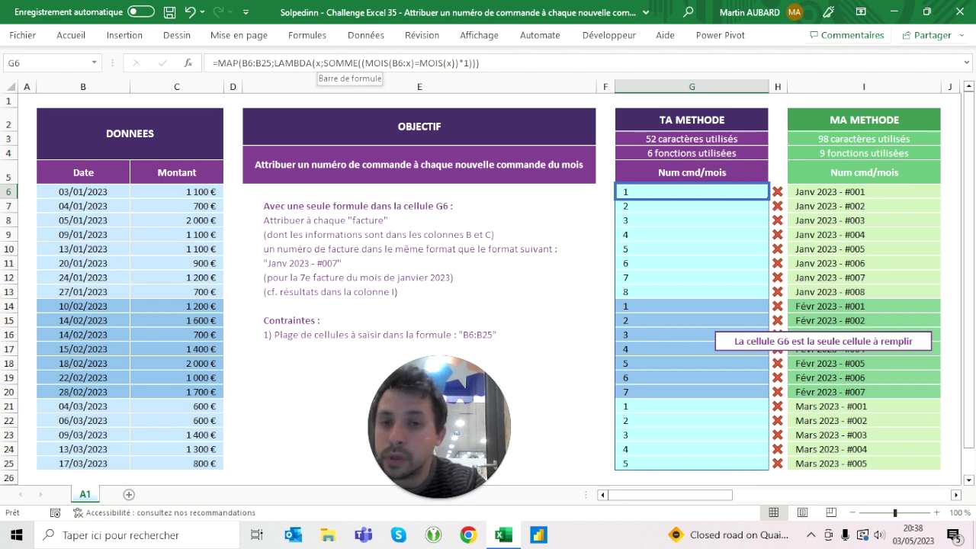
left_click(335, 63)
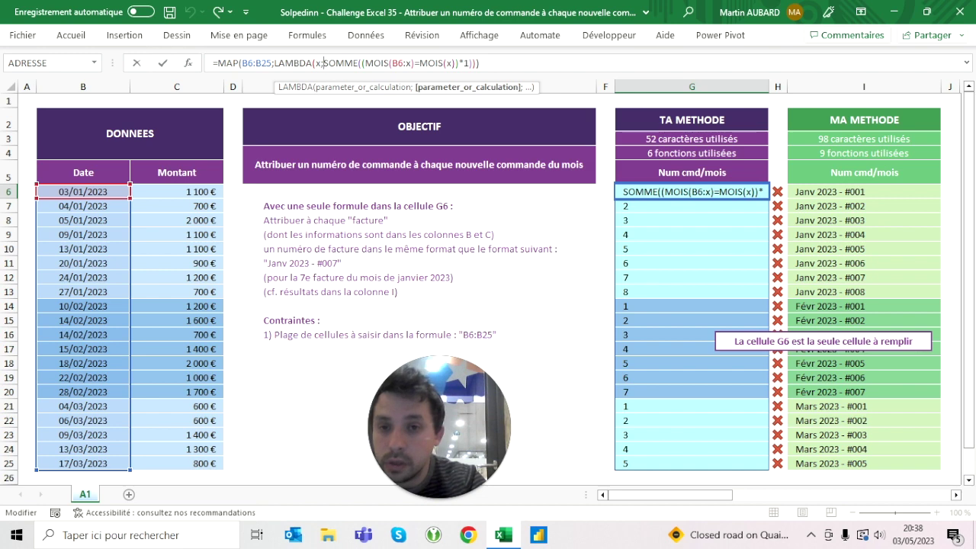
Step: Prefix the count with TEXTE(x;"mmm aaaa") and "-" so labels read like "janv 2023-1"
type("texte(x;\"")
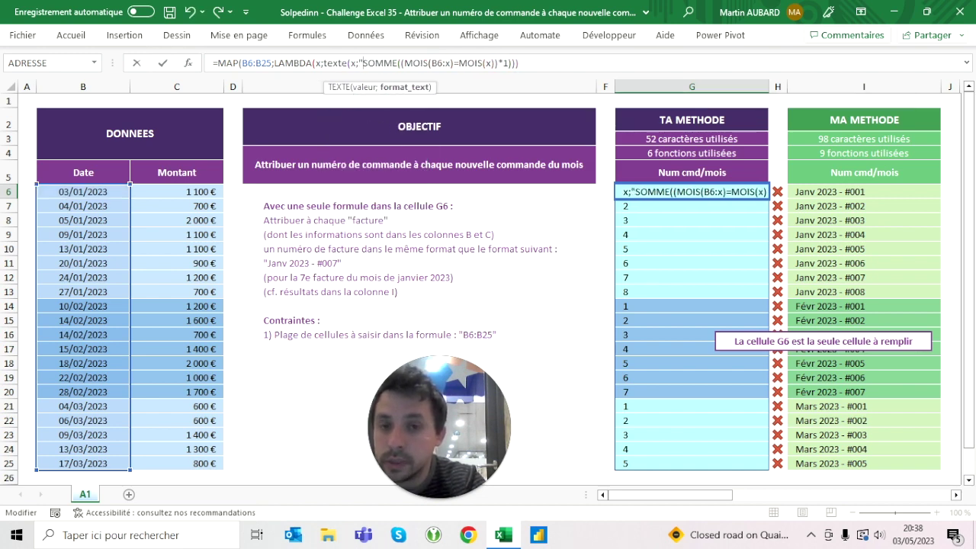
type("mmm")
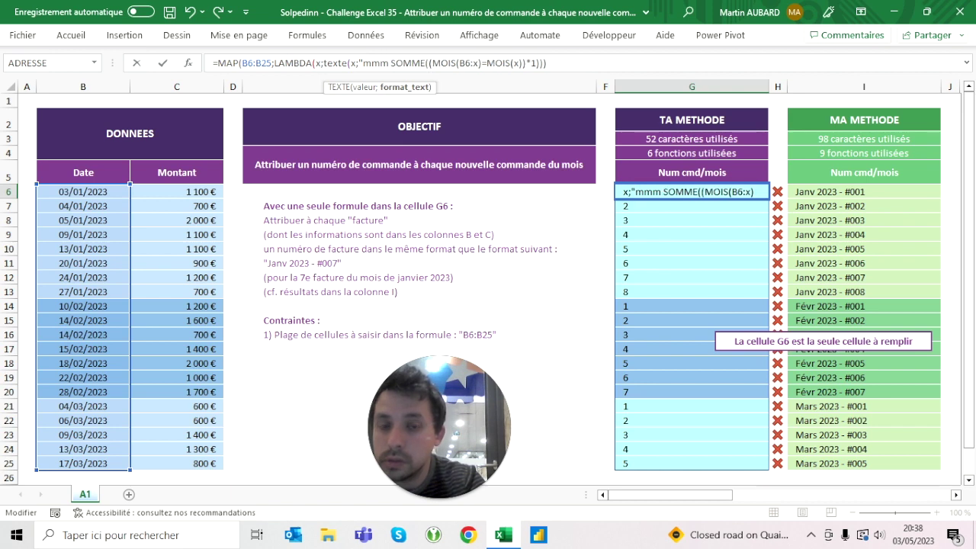
type(" aaaa\")")
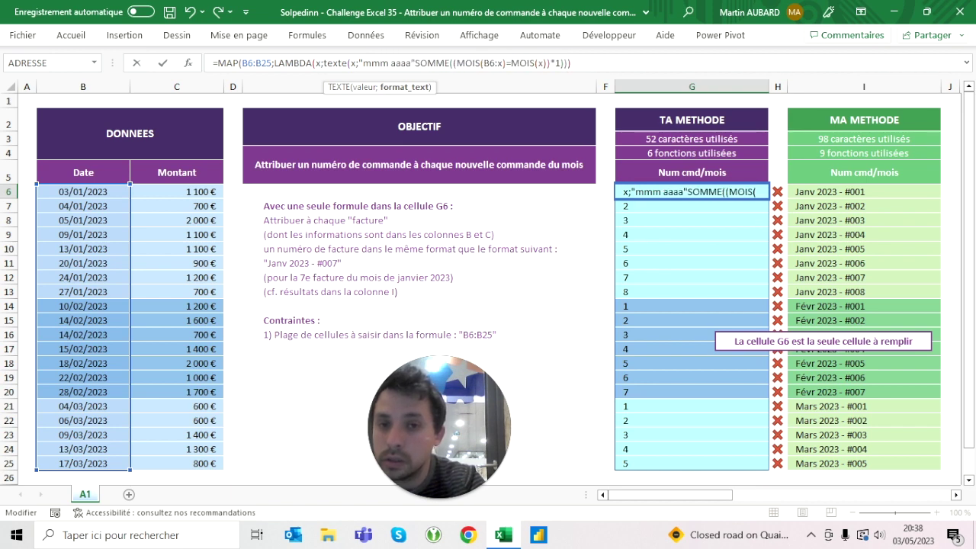
type("&")
key("Return")
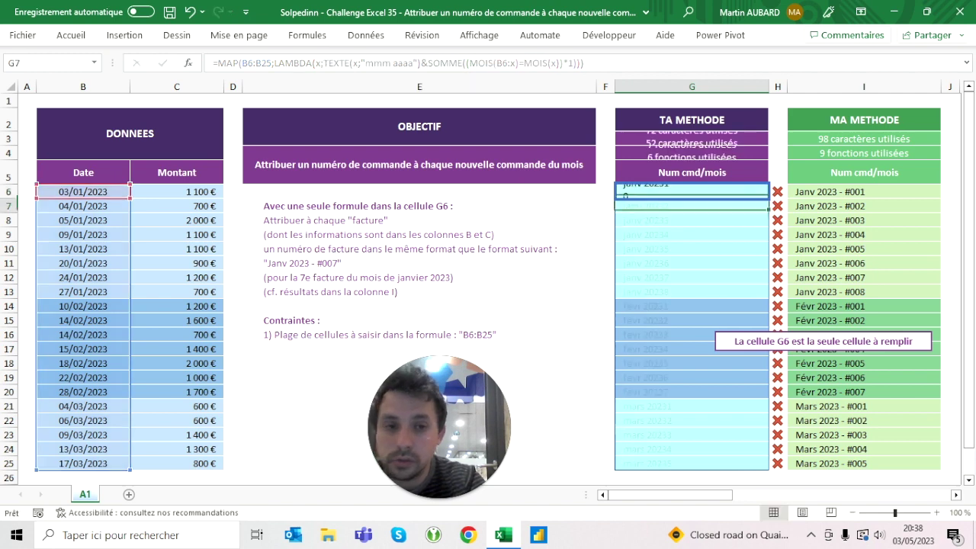
key("Up")
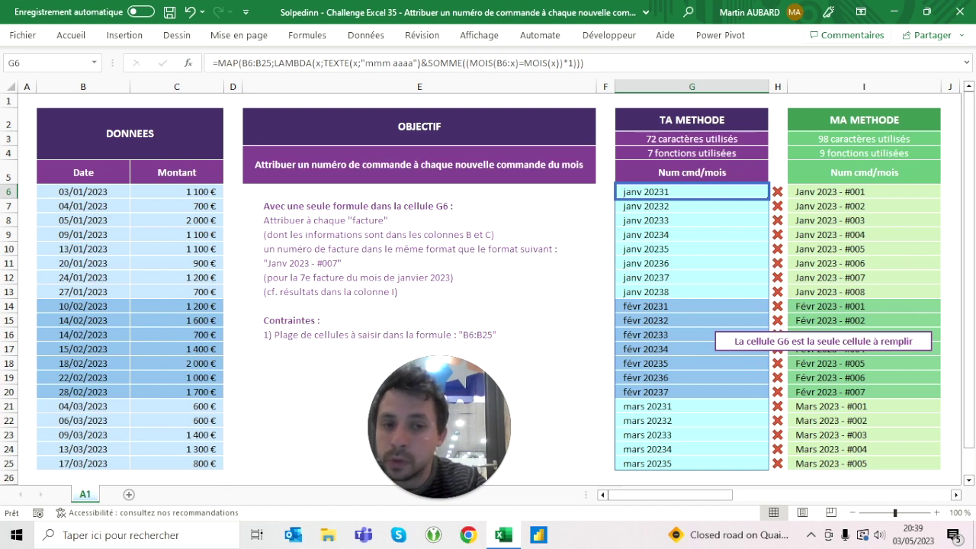
left_click(427, 63)
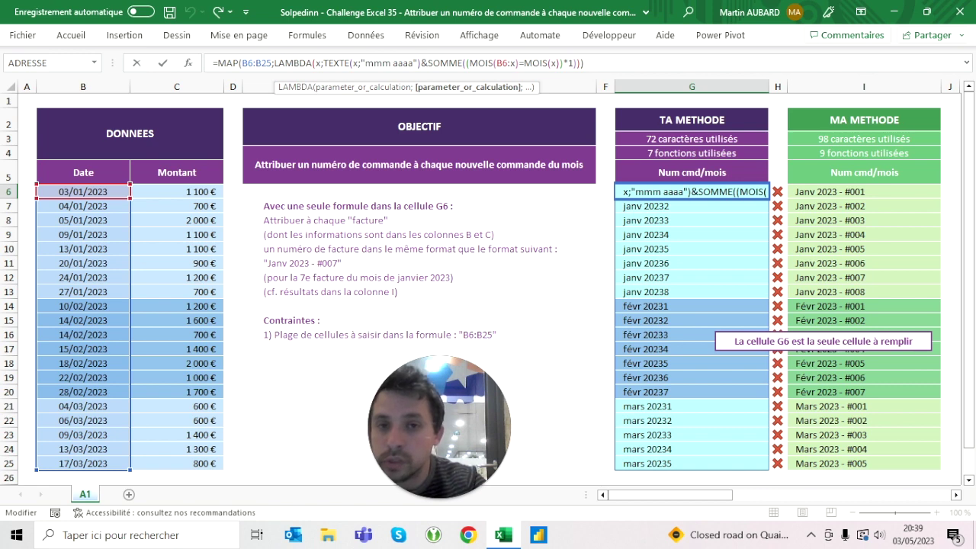
type("\"-\"")
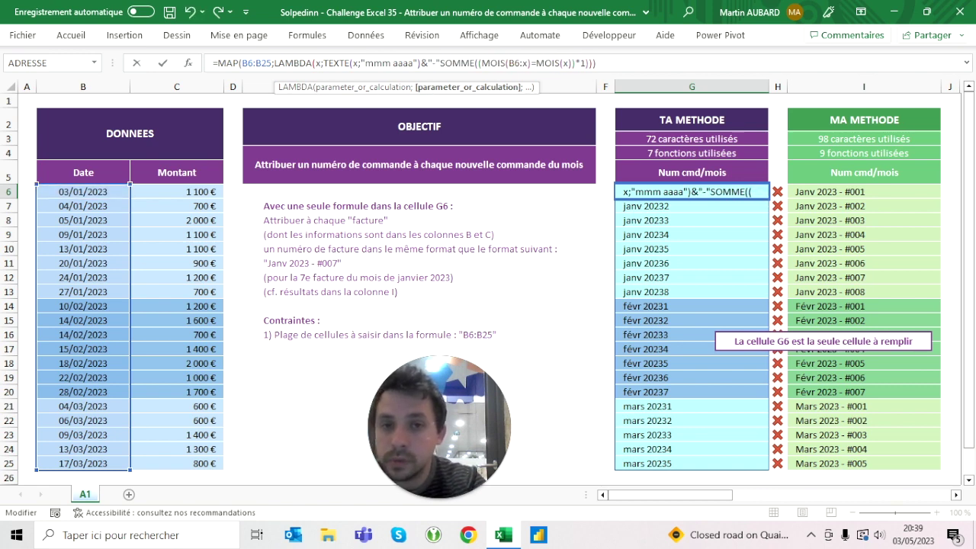
type("&")
key("Return")
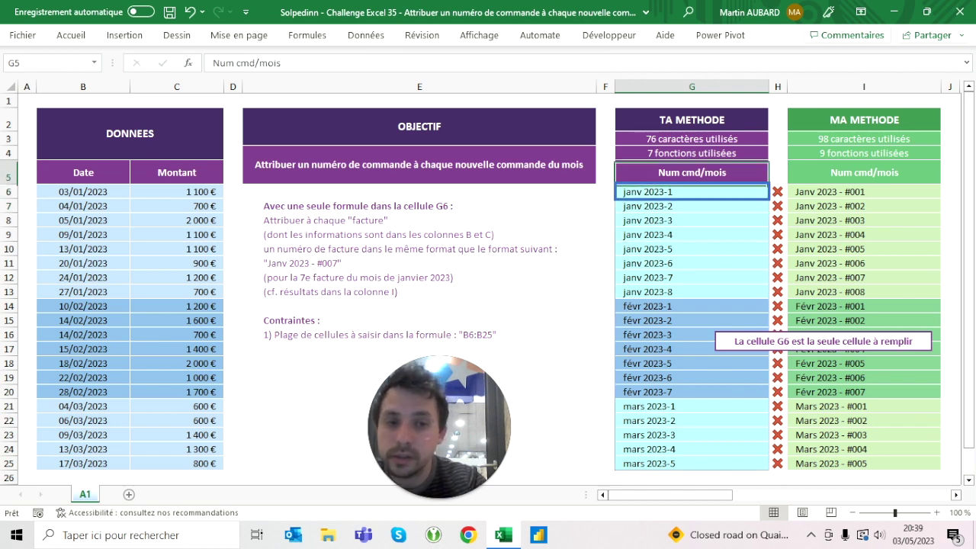
left_click(692, 192)
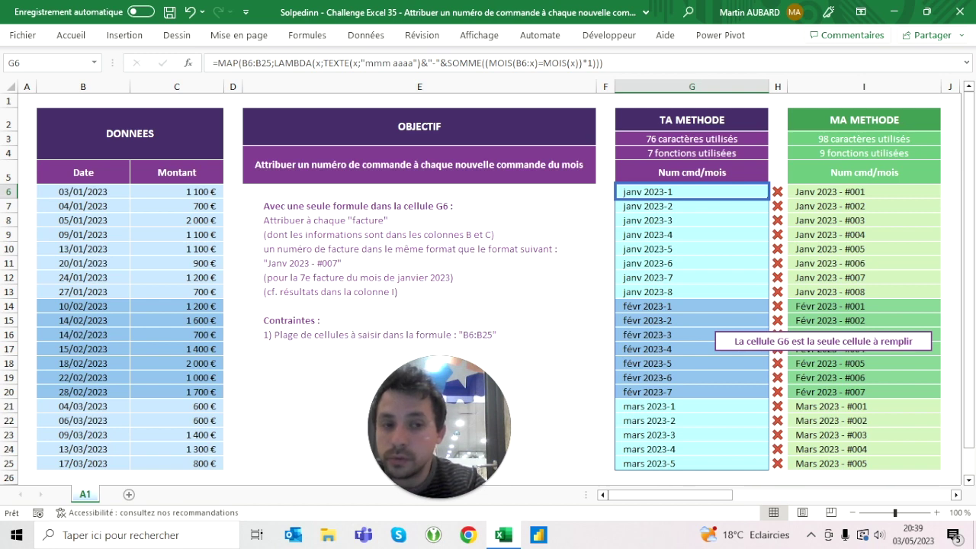
Step: Wrap the month text in NOMPROPRE so the month is capitalised, like "Janv 2023"
left_click(324, 62)
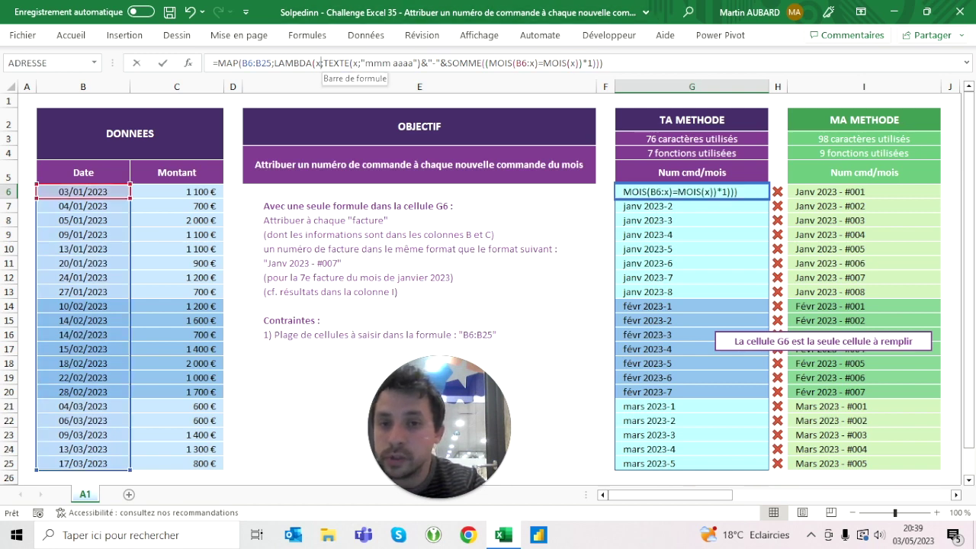
type("NOMPROPRE(")
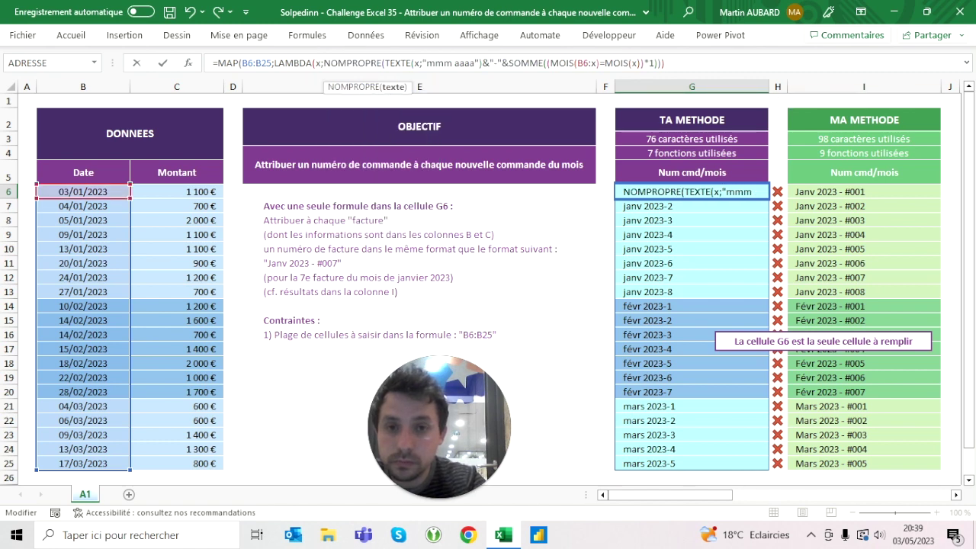
type(")")
key("Return")
key("Up")
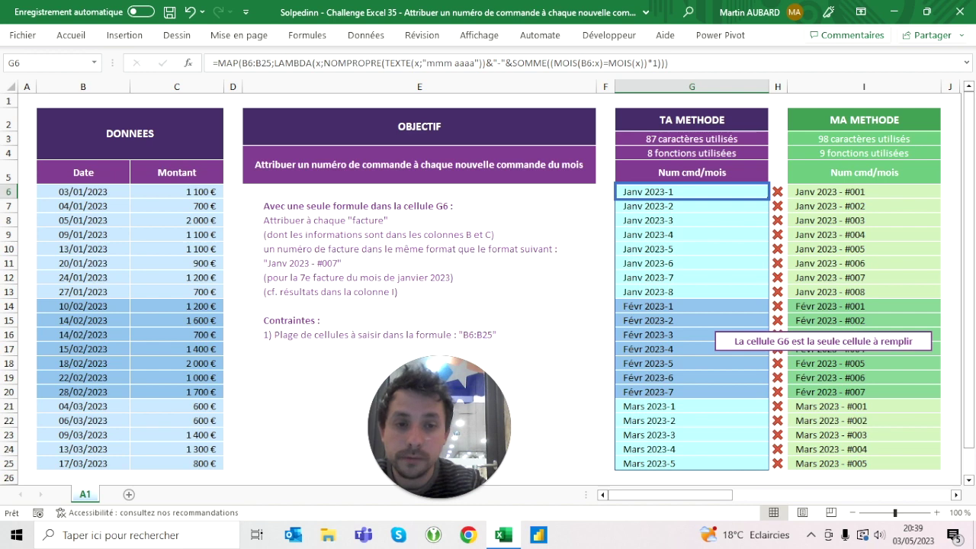
Step: Put a space on each side of the dash so labels read "Janv 2023 - 1"
key("F2")
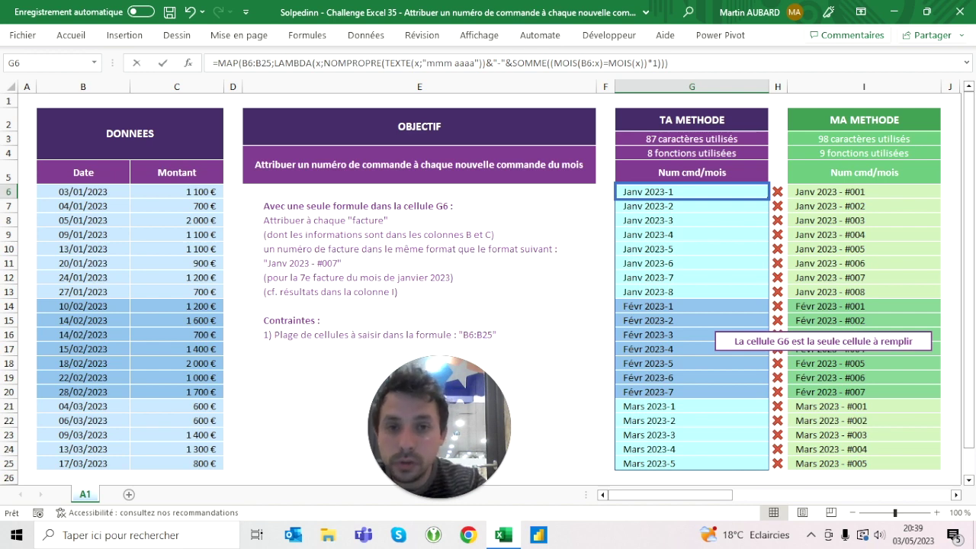
key("Right")
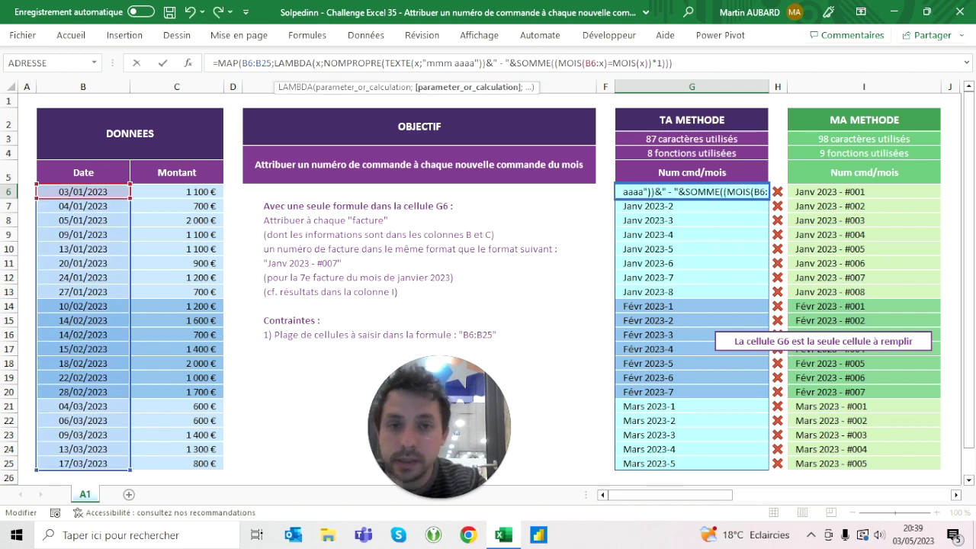
key("ctrl+Return")
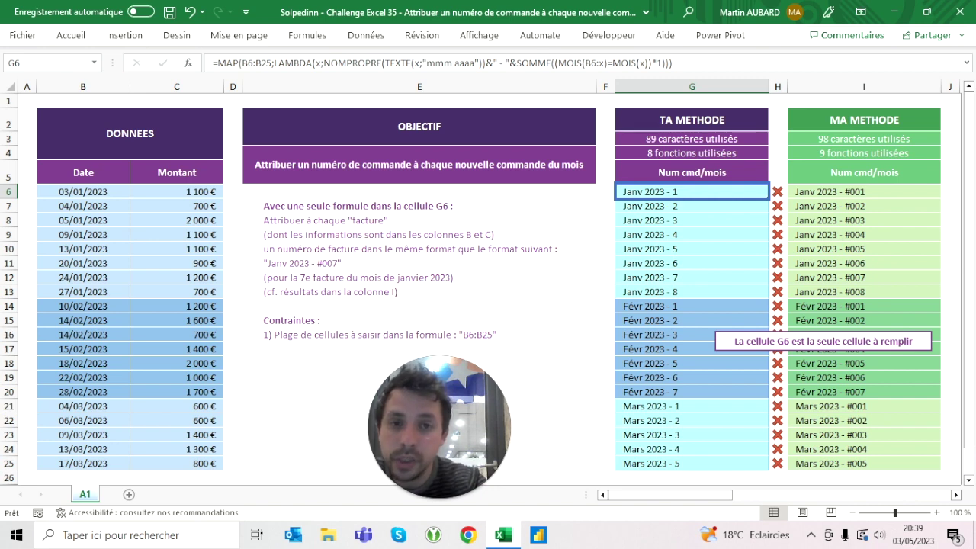
left_click(516, 63)
left_click(517, 64)
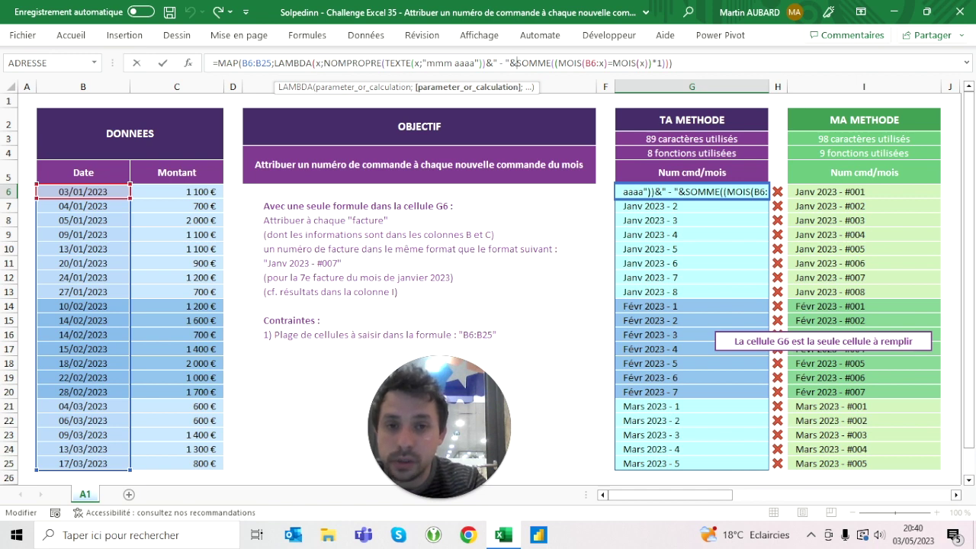
Step: Pad the count with "000"& (briefly testing "00"), giving labels like "Janv 2023 - 0001"
type("\"000\"")
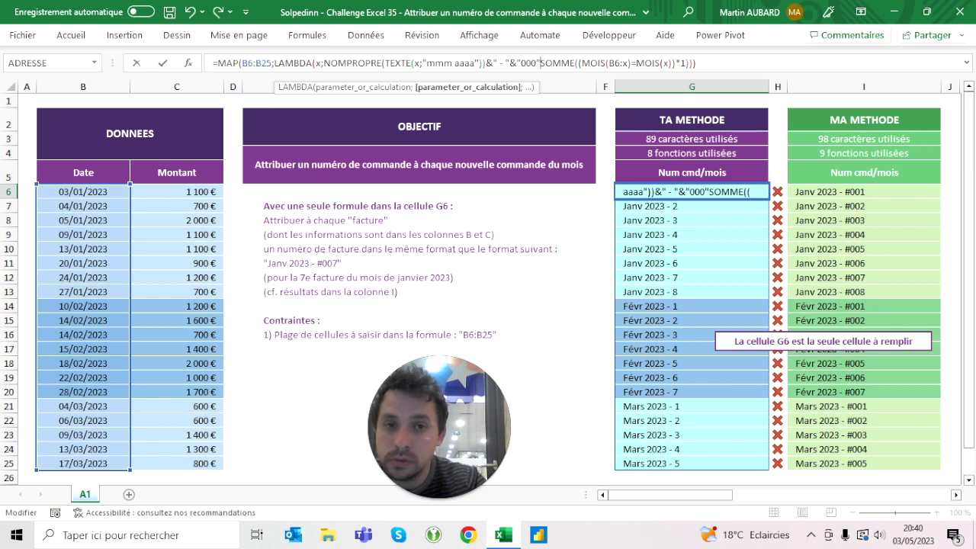
type("&")
key("Return")
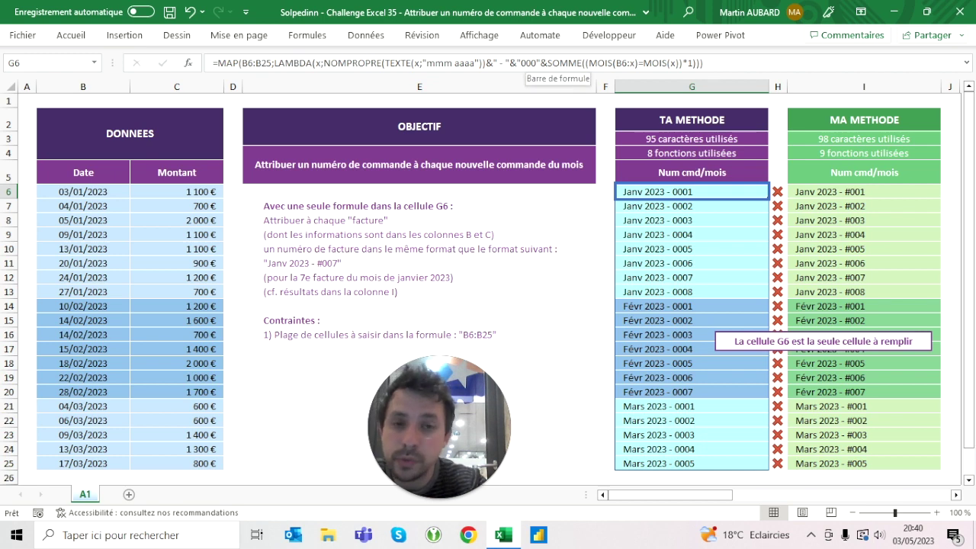
left_click(543, 64)
key("BackSpace")
key("Return")
left_click(691, 191)
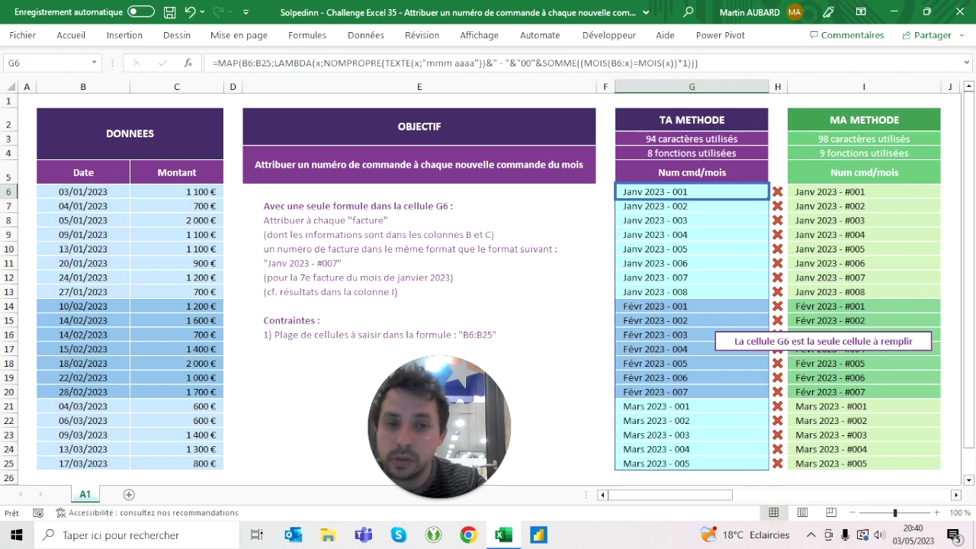
left_click(457, 63)
type("0")
key("Return")
key("Up")
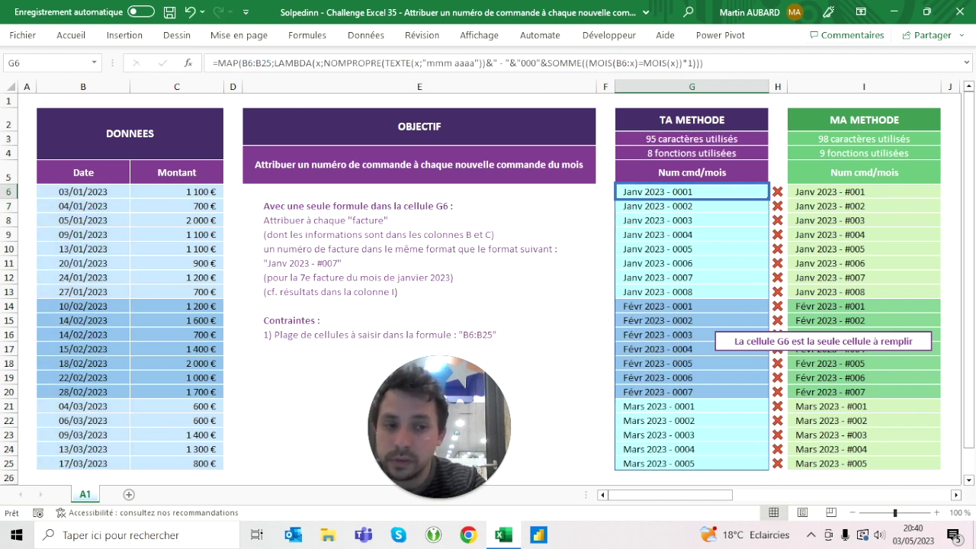
left_click(533, 63)
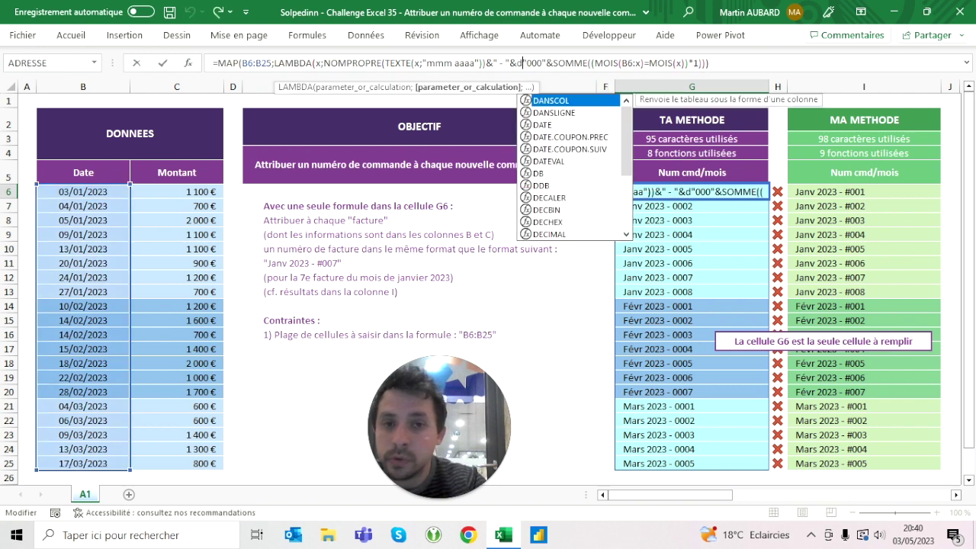
Step: Wrap the padded count in DROITE(…;3) so labels read "Janv 2023 - 001"
type("droite(")
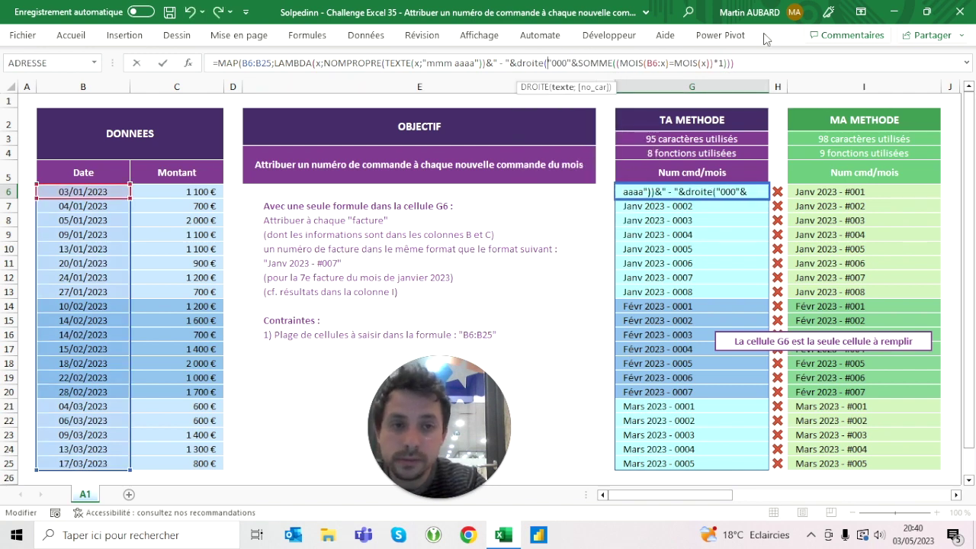
left_click(728, 63)
type(";")
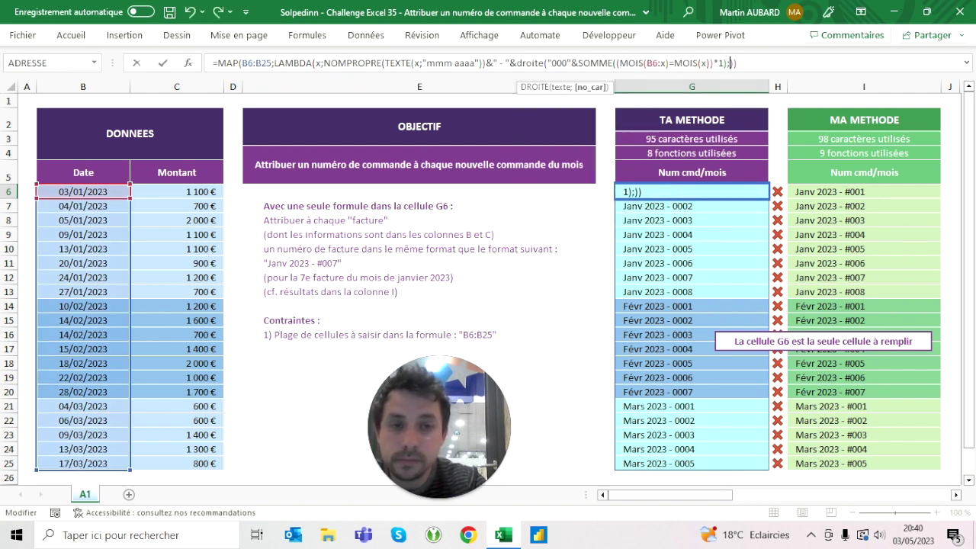
type("4")
key("BackSpace")
type("3")
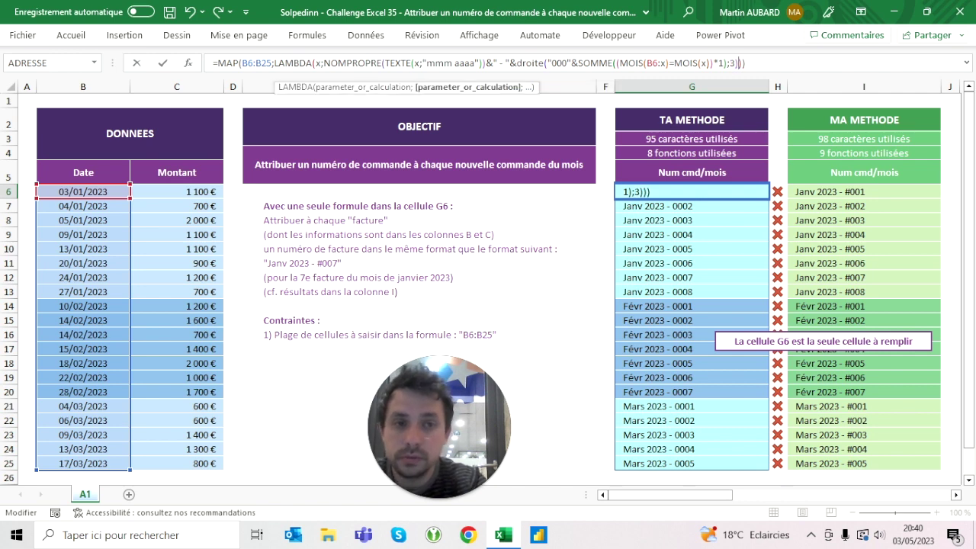
key("Return")
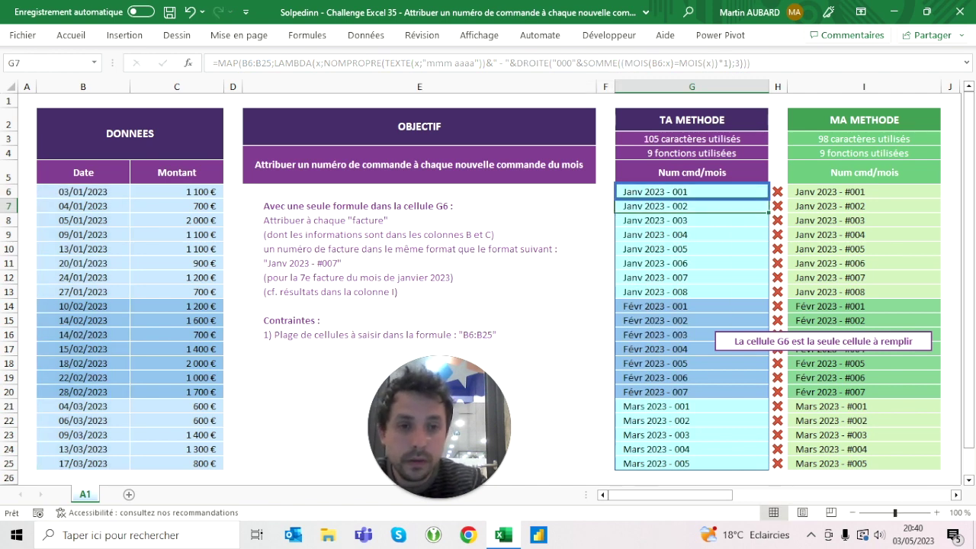
left_click(692, 191)
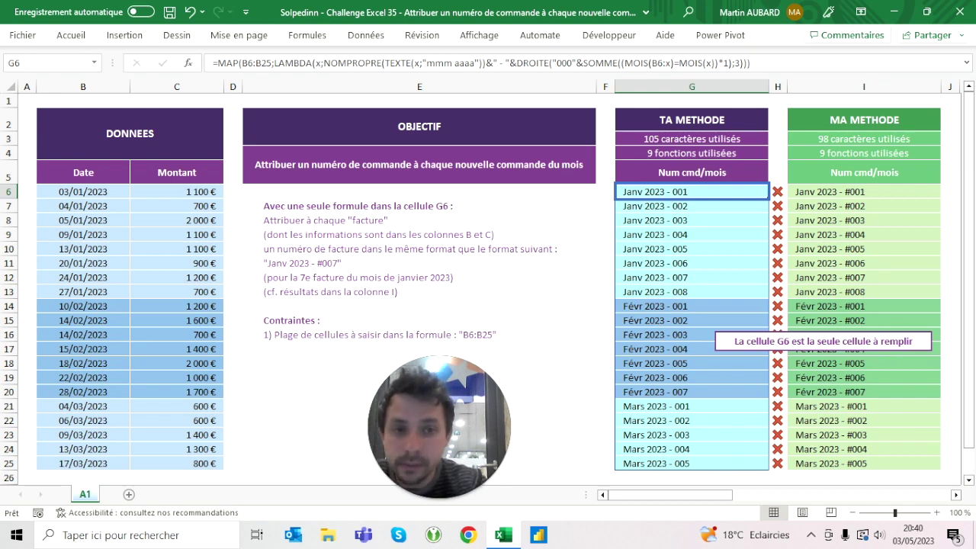
left_click_drag(671, 63, 651, 63)
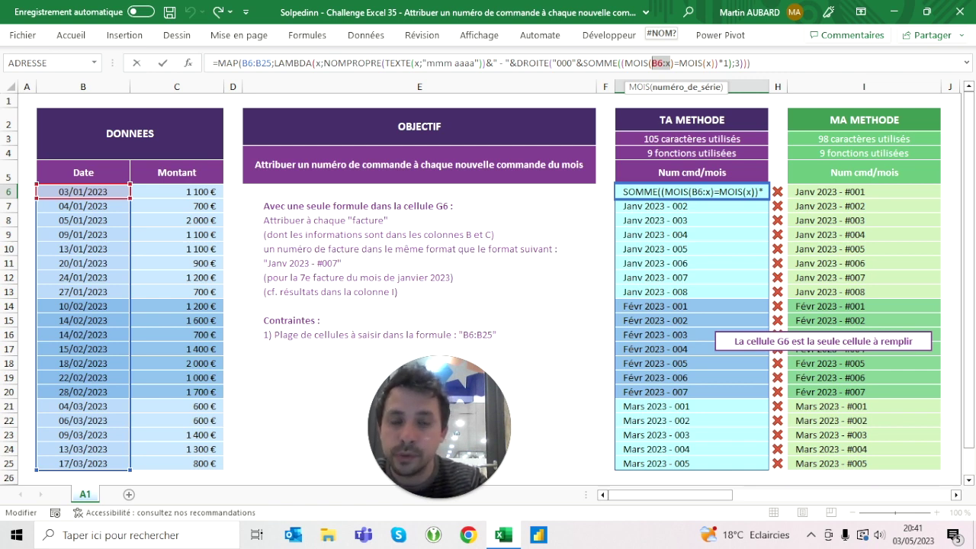
left_click(666, 63)
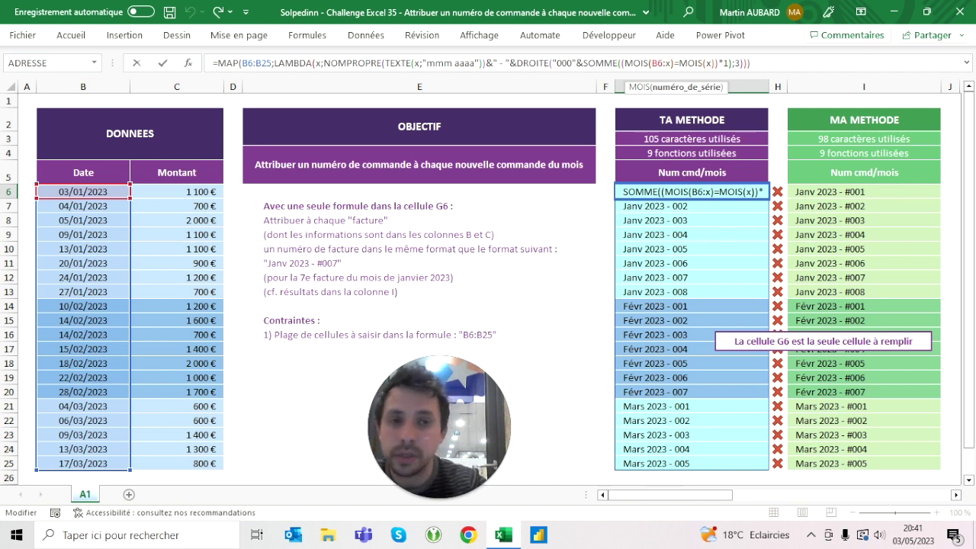
key("ctrl+Return")
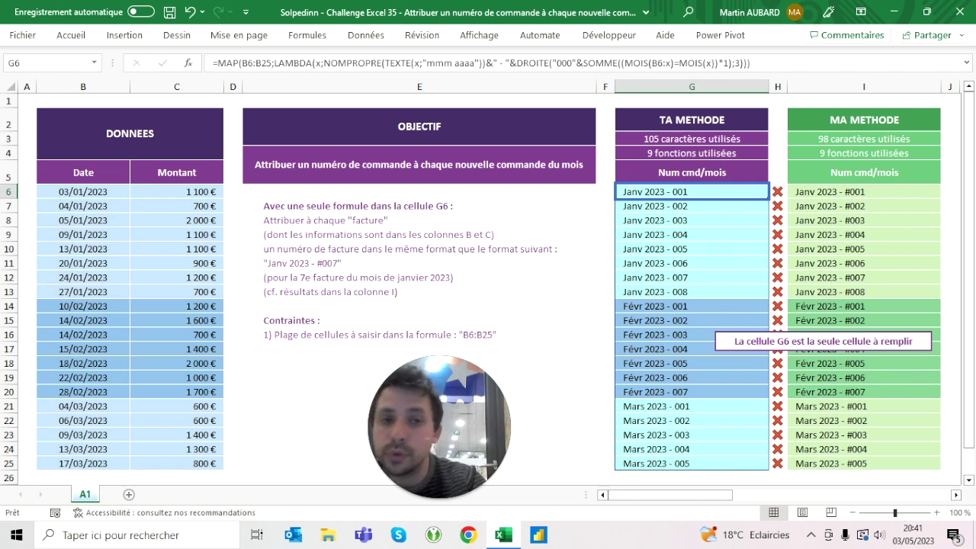
key("F2")
key("Escape")
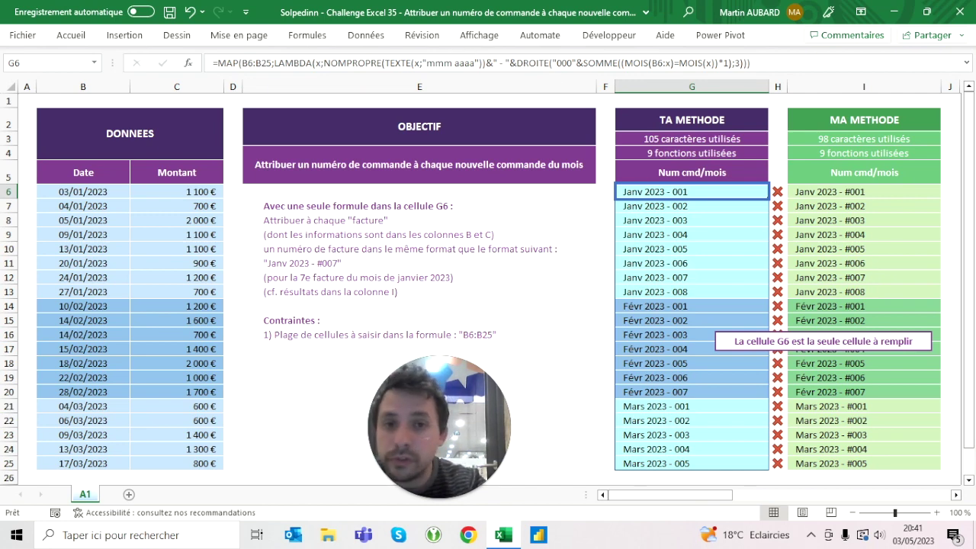
Step: Try the "mmm e" year format, undo back to "mmm aaaa", and insert # before the order number
key("BackSpace")
key("BackSpace")
key("BackSpace")
key("BackSpace")
type("e")
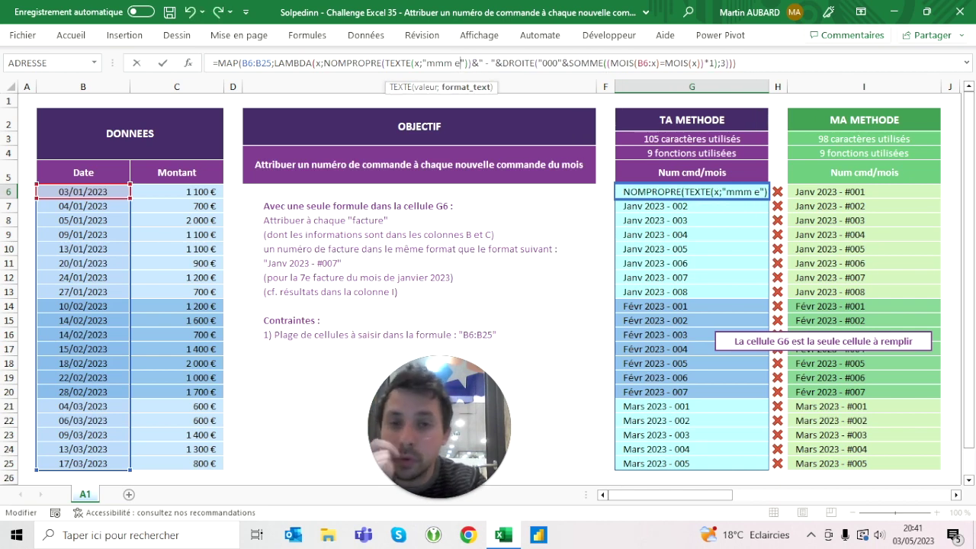
key("Return")
left_click(692, 191)
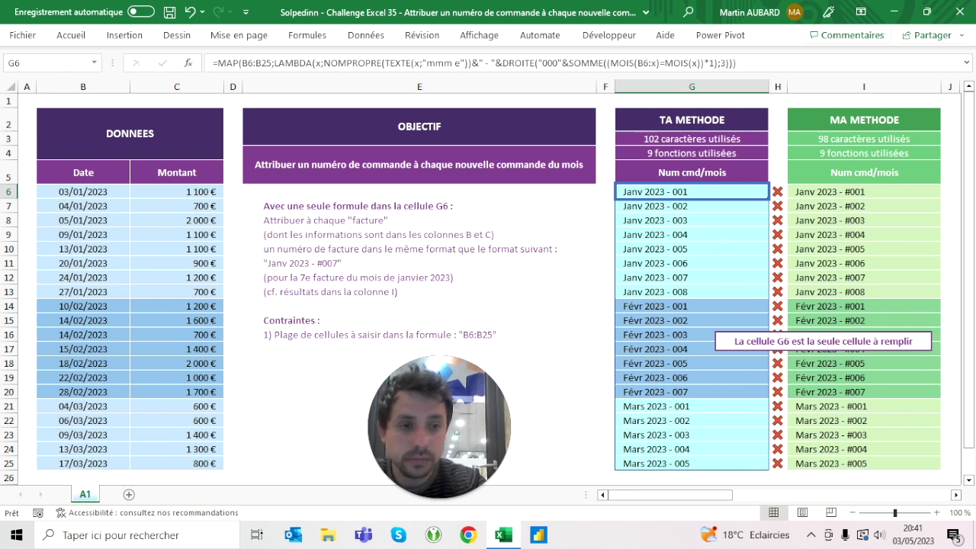
key("ctrl+z")
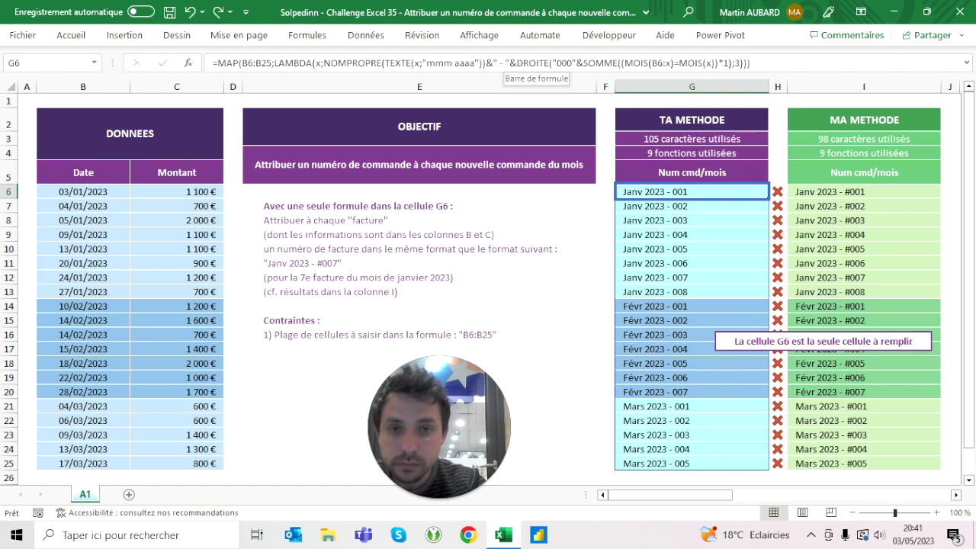
left_click(505, 64)
type("#")
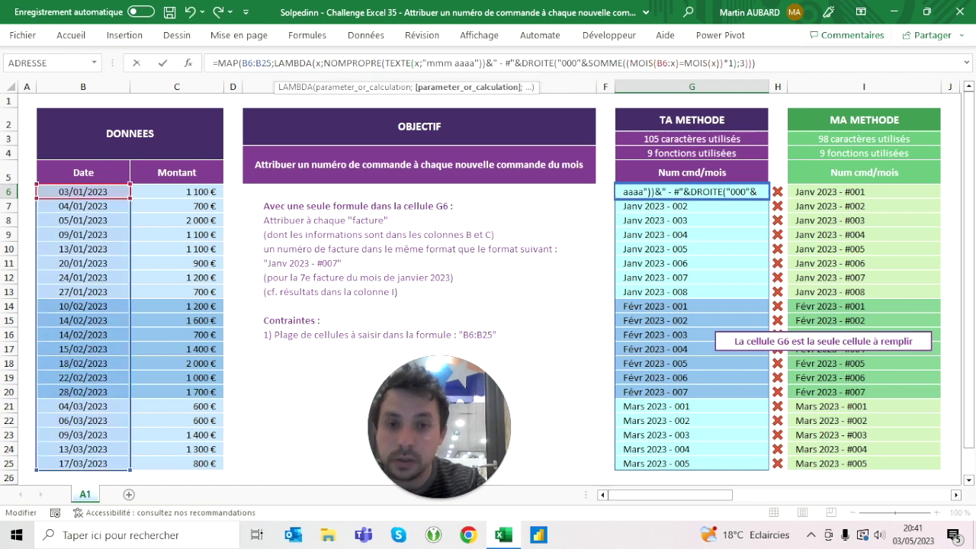
key("Return")
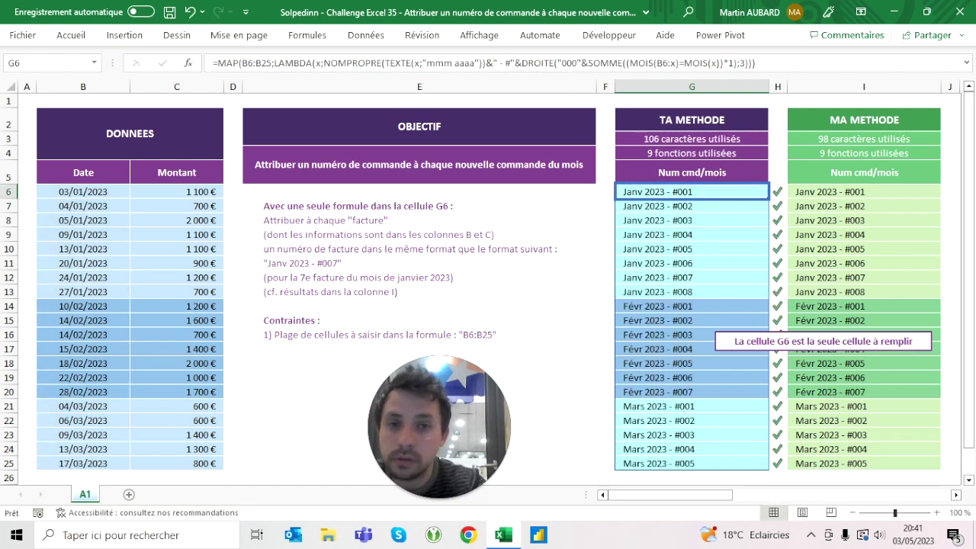
key("F2")
key("Escape")
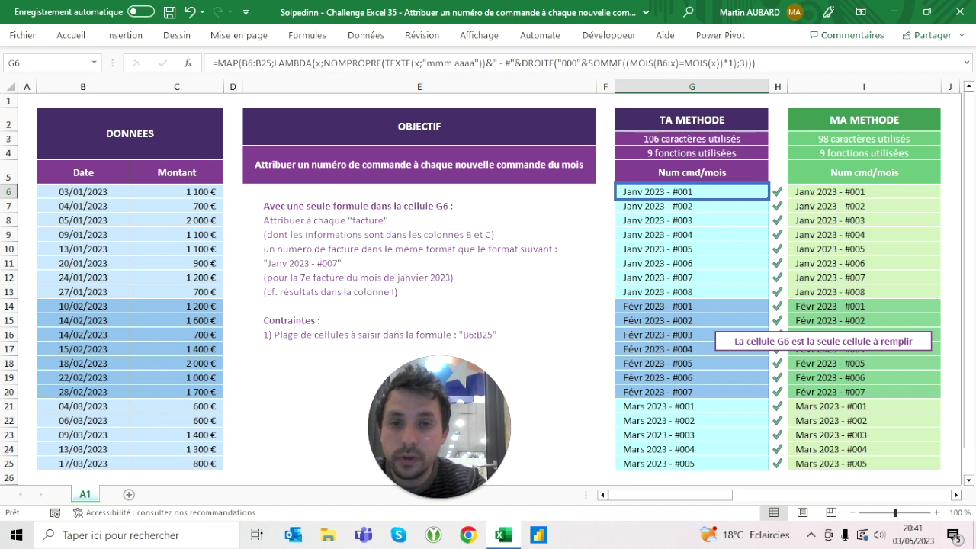
left_click(491, 63)
key("BackSpace")
key("BackSpace")
key("BackSpace")
key("BackSpace")
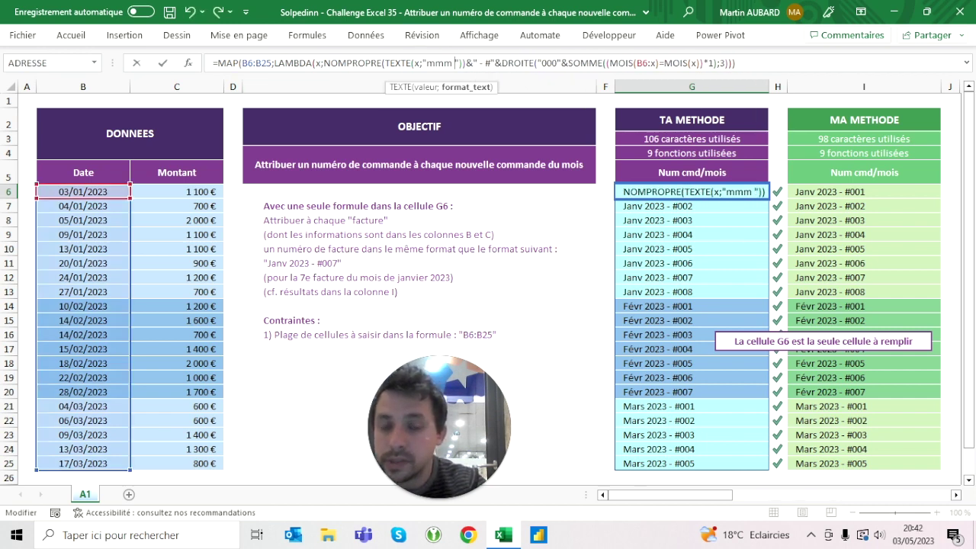
type("e")
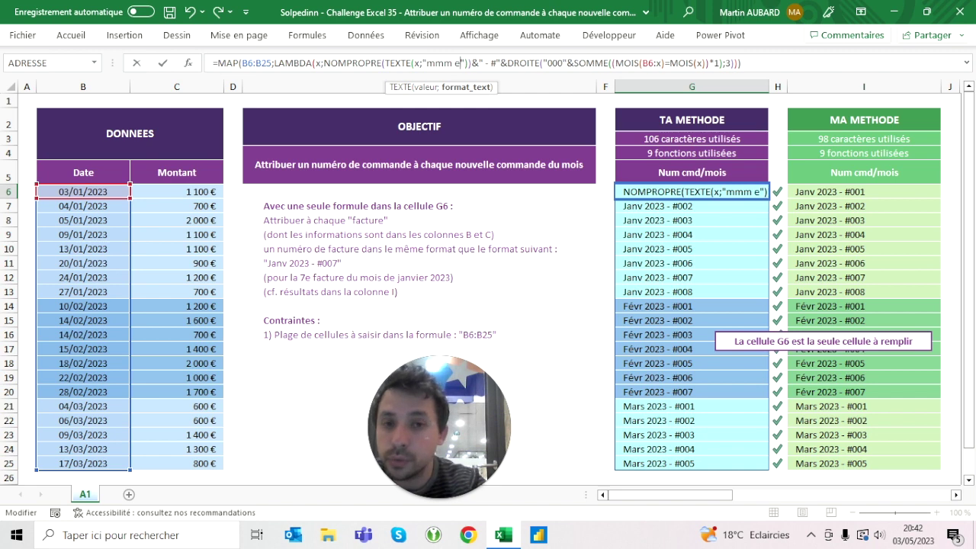
key("ctrl+Return")
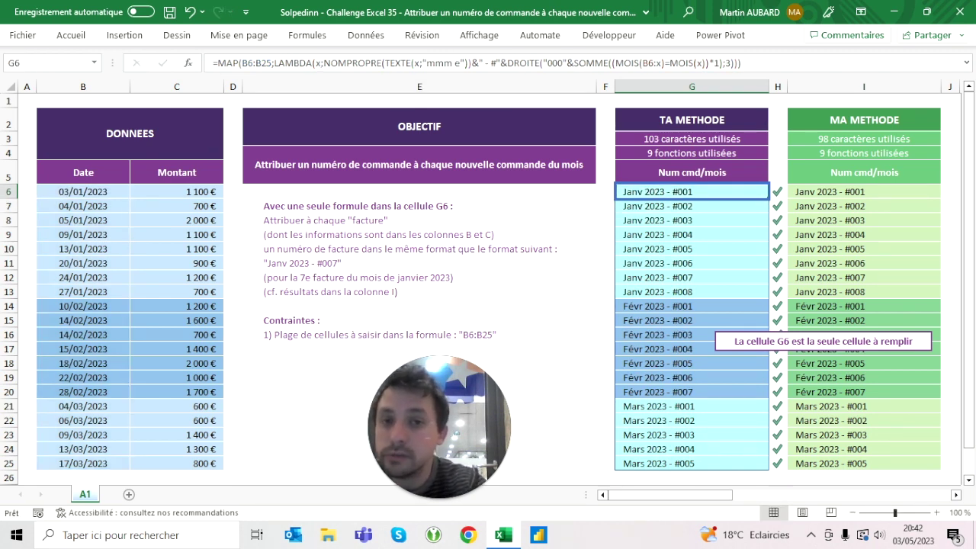
key("F2")
left_click(459, 64)
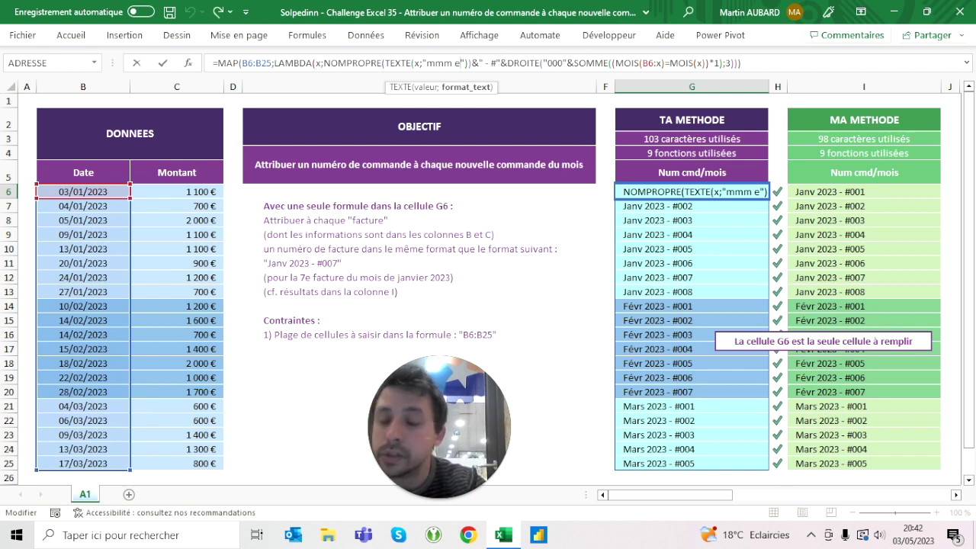
key("Escape")
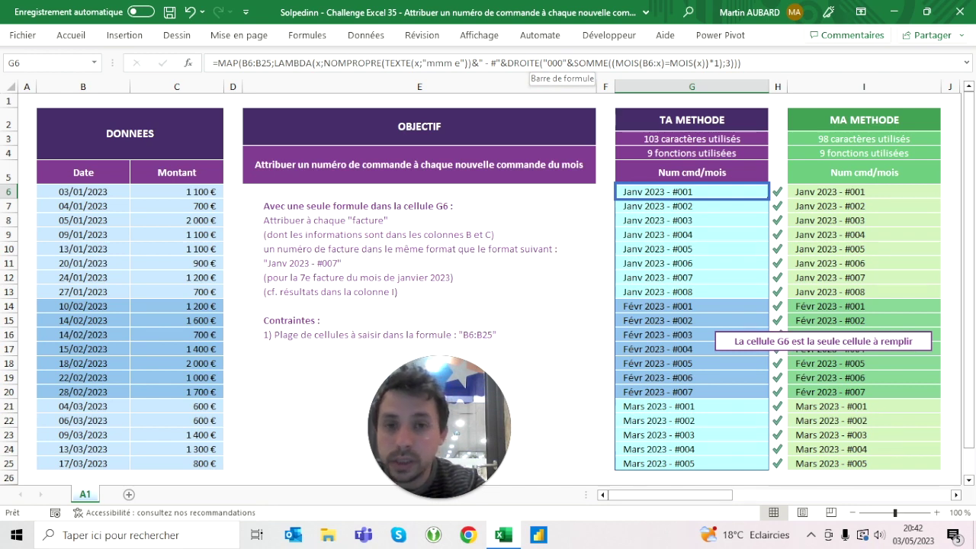
left_click(340, 63)
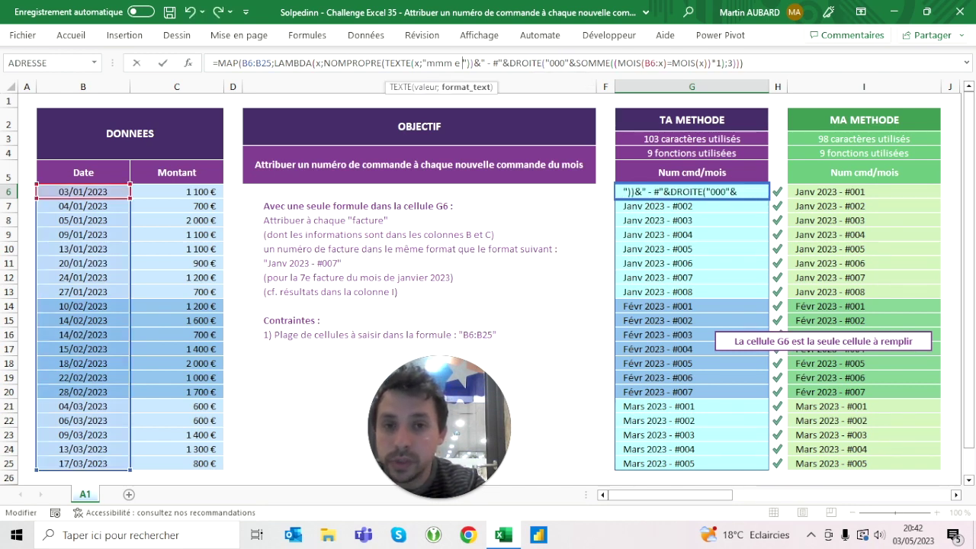
Step: Type " - #" into the TEXTE format and delete the separate &" - #" string
type("-")
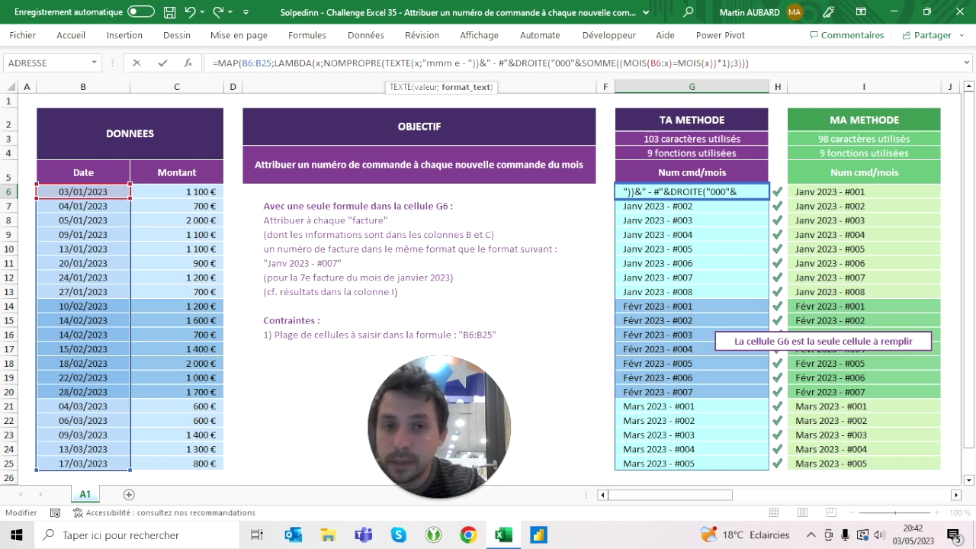
type(" #")
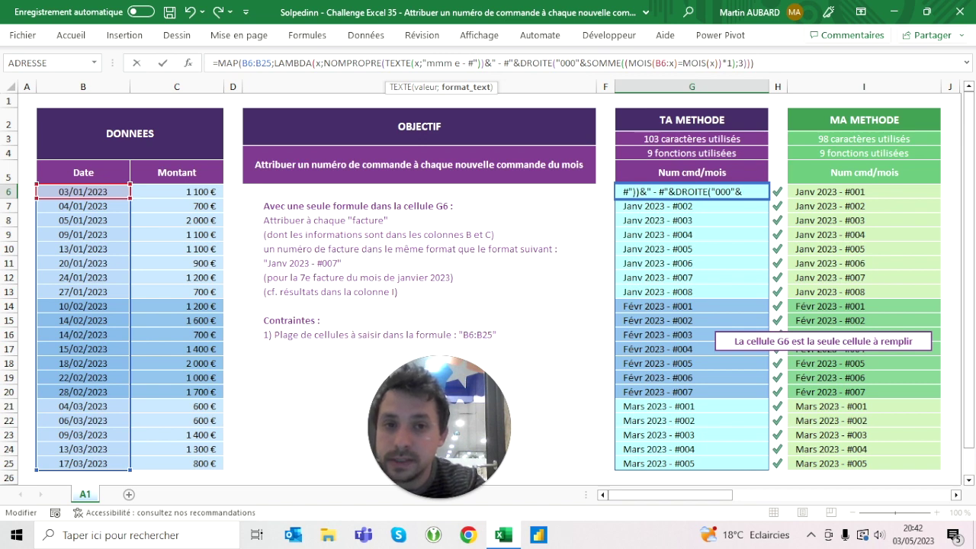
key("Right")
key("Right")
key("Right")
key("Delete")
key("Delete")
key("Delete")
key("Delete")
key("Delete")
key("Delete")
key("Delete")
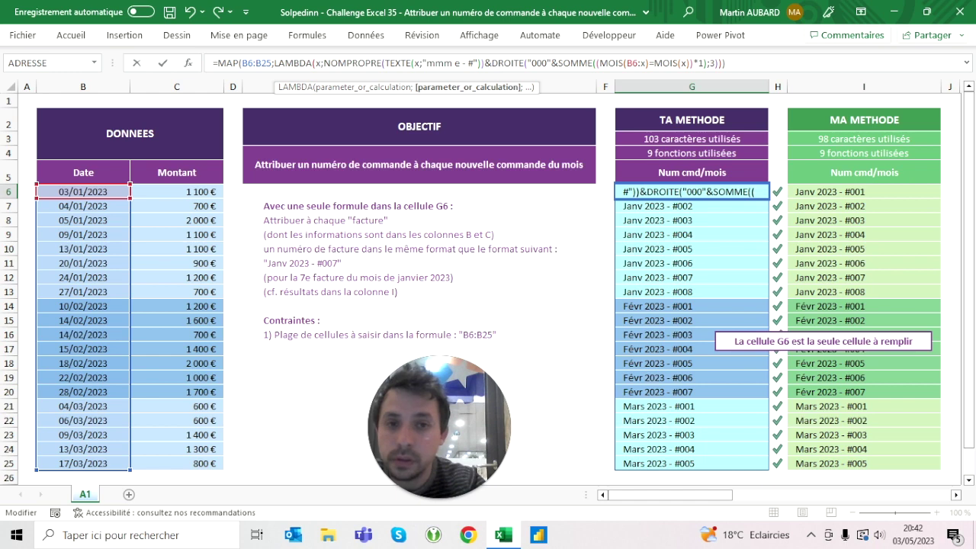
key("ctrl+Return")
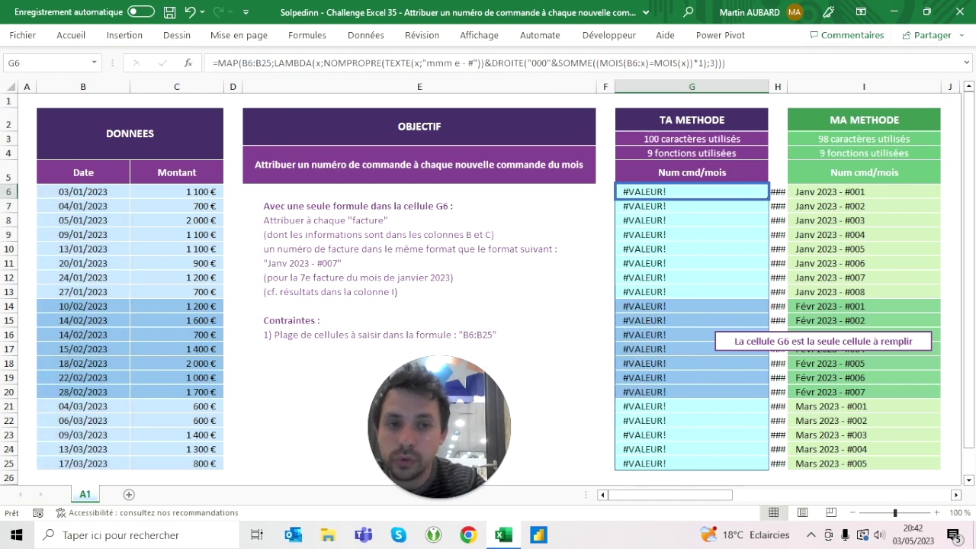
Step: Remove and restore the # in the format, then escape it as "mmm e - \#"
left_click(468, 63)
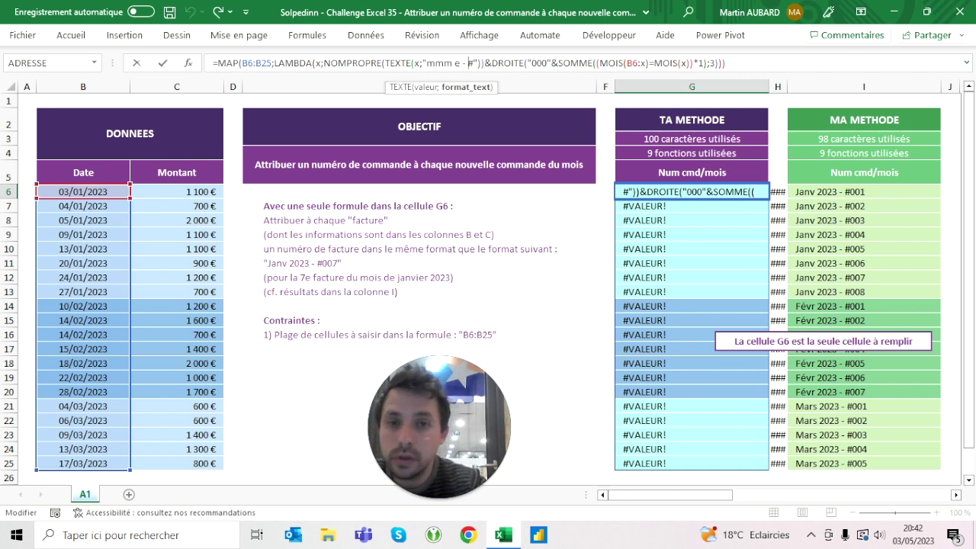
key("BackSpace")
key("ctrl+Return")
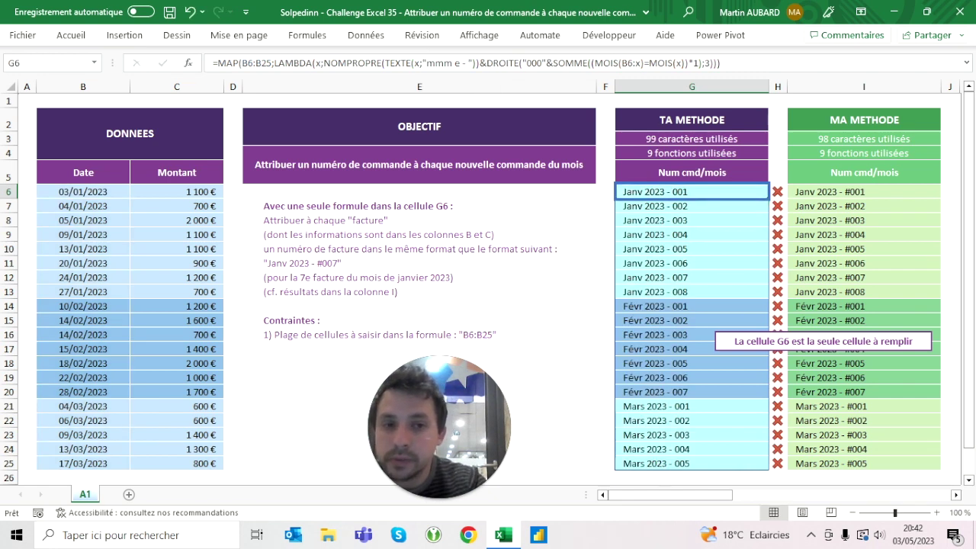
left_click(467, 63)
type("#")
key("ctrl+Return")
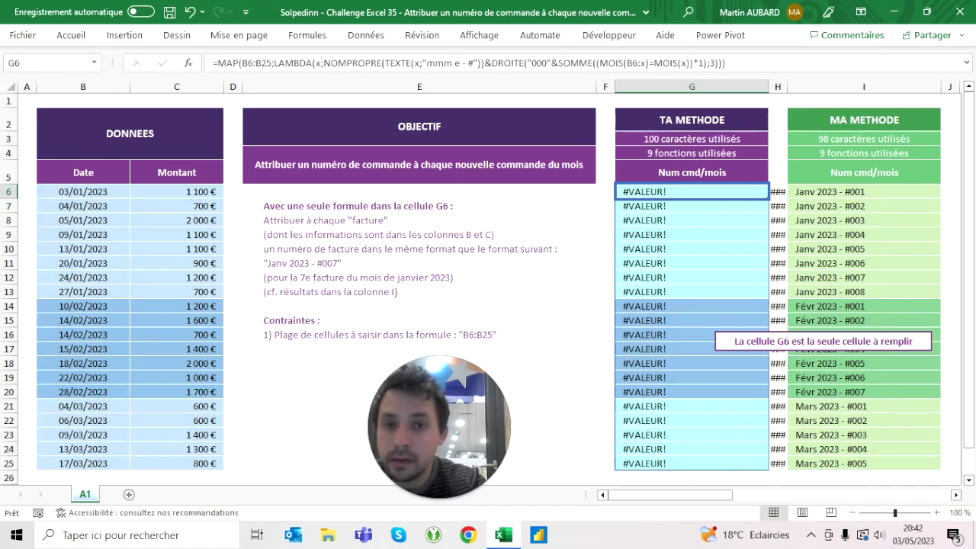
left_click(469, 62)
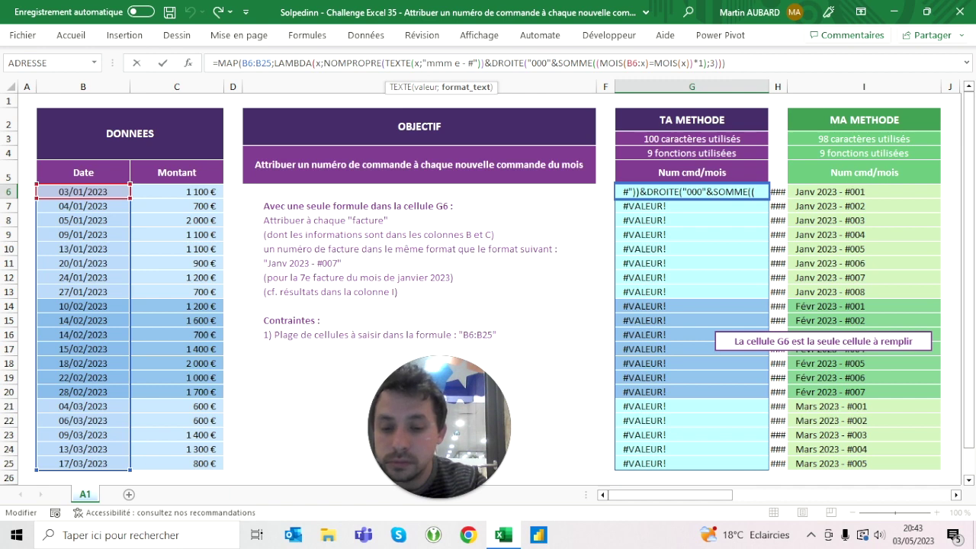
type("\\")
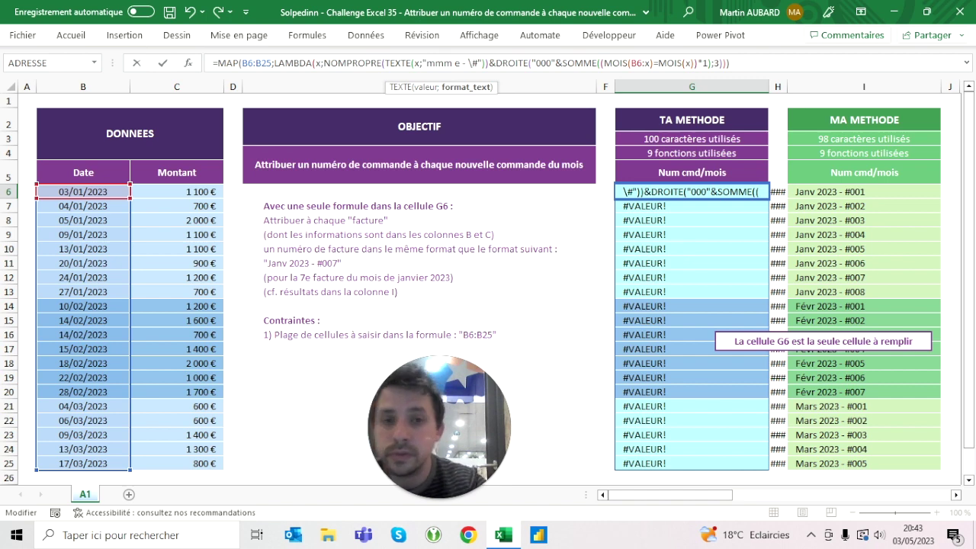
Step: Commit G6 with the escaped 'mmm e - \#' format, making the formula 101 characters
key("ctrl+Return")
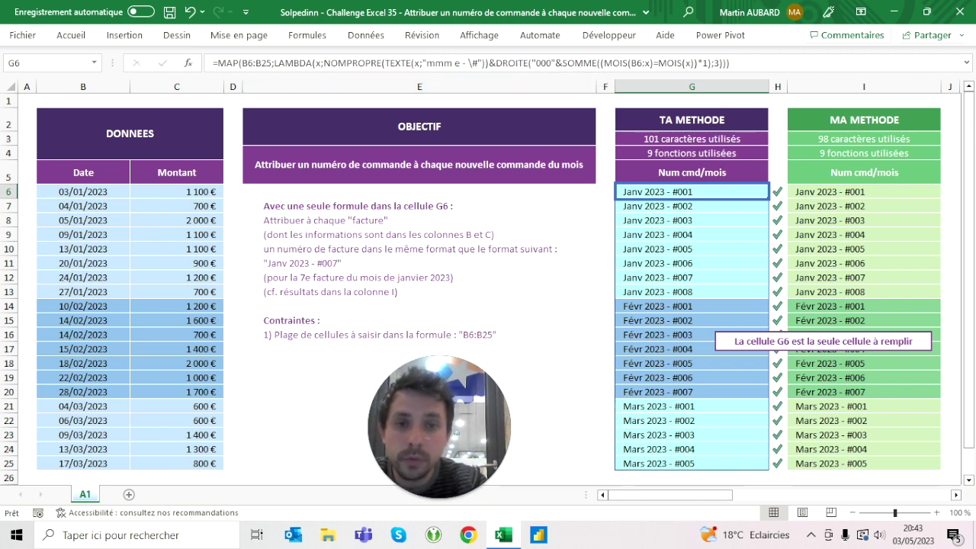
left_click(496, 62)
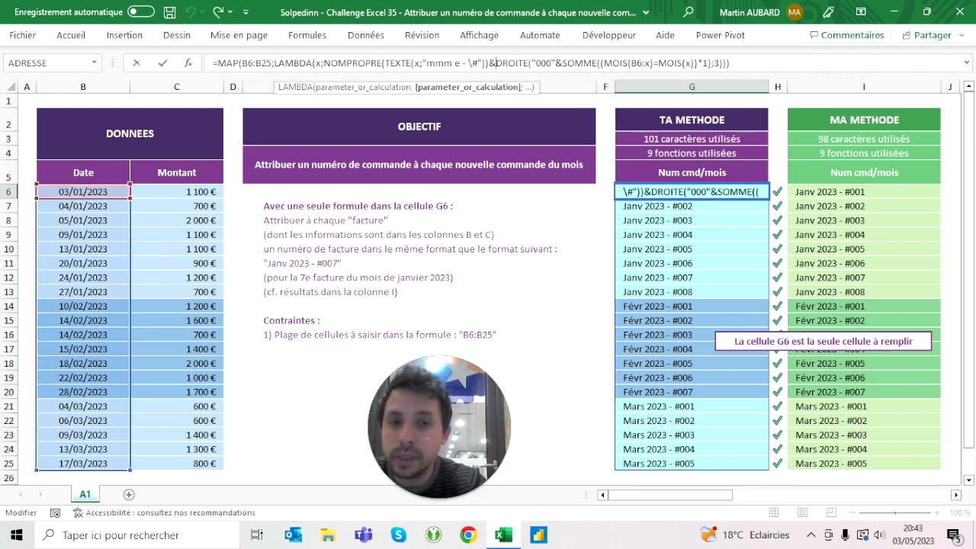
Step: Swap the DROITE("000"&…;3) padding for TEXTE(…;"000"), cutting the formula to 98 characters
left_click_drag(562, 63, 496, 62)
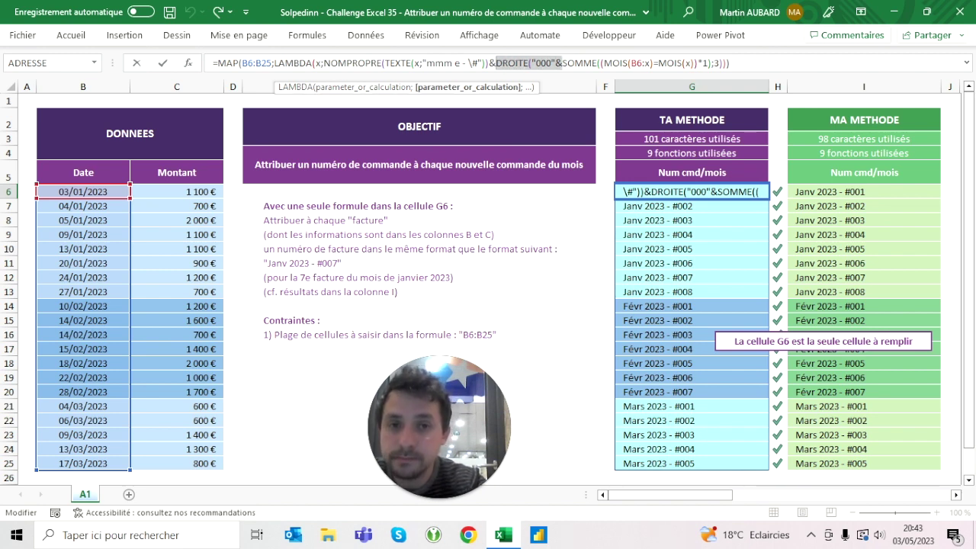
key("BackSpace")
type("text(")
key("BackSpace")
type("e(")
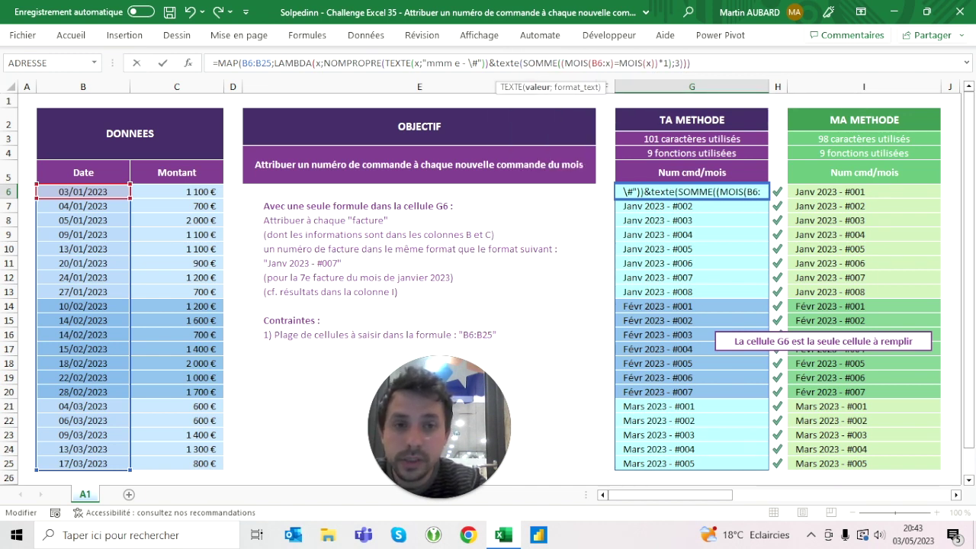
key("BackSpace")
type("\"\"")
key("Left")
type("000")
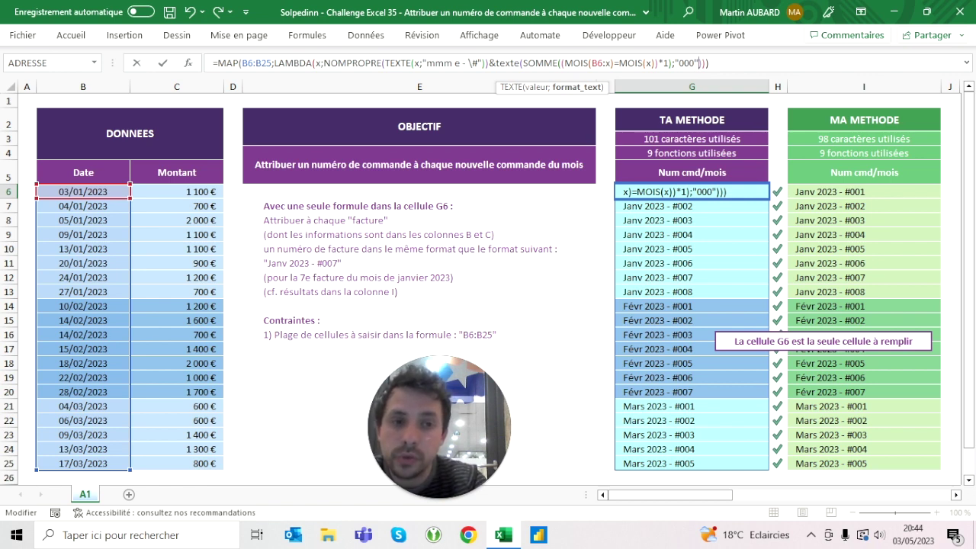
key("Return")
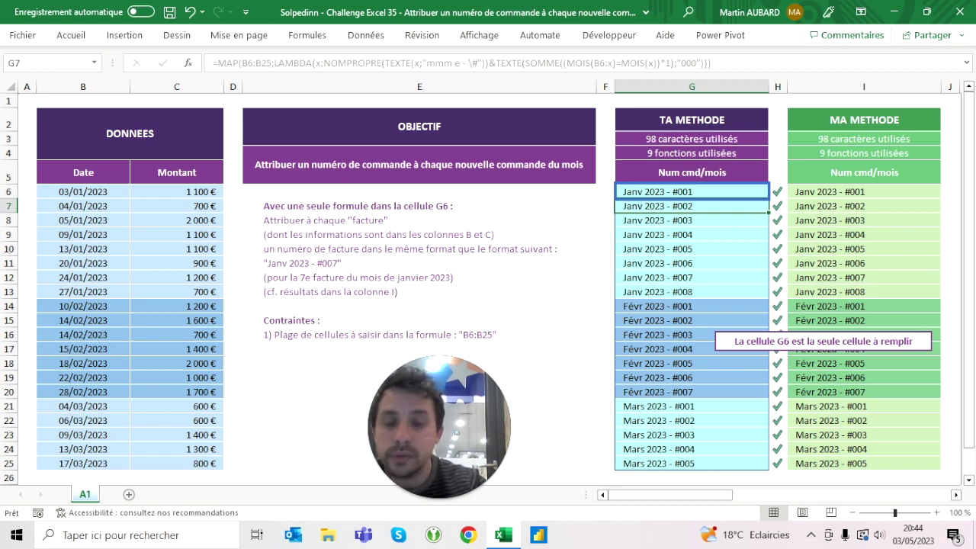
left_click(691, 191)
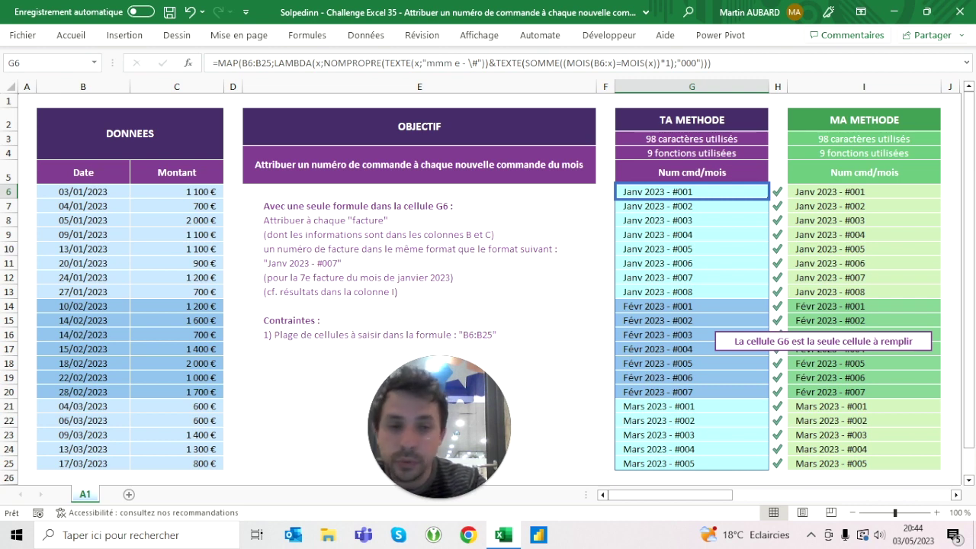
Step: Move the 'La cellule G6…' note down a row and select the 14/02/2023 dates in B15:B16
left_click(824, 340)
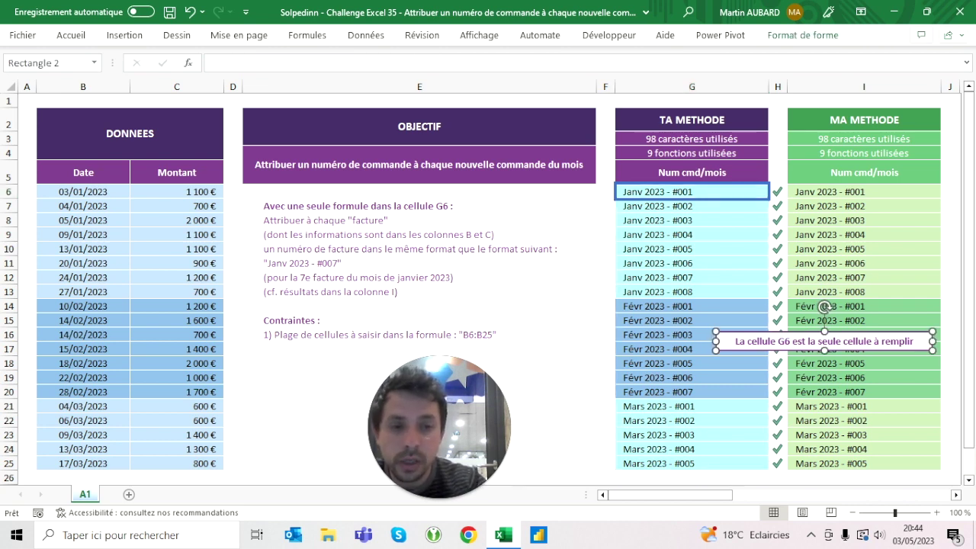
left_click_drag(823, 307, 824, 322)
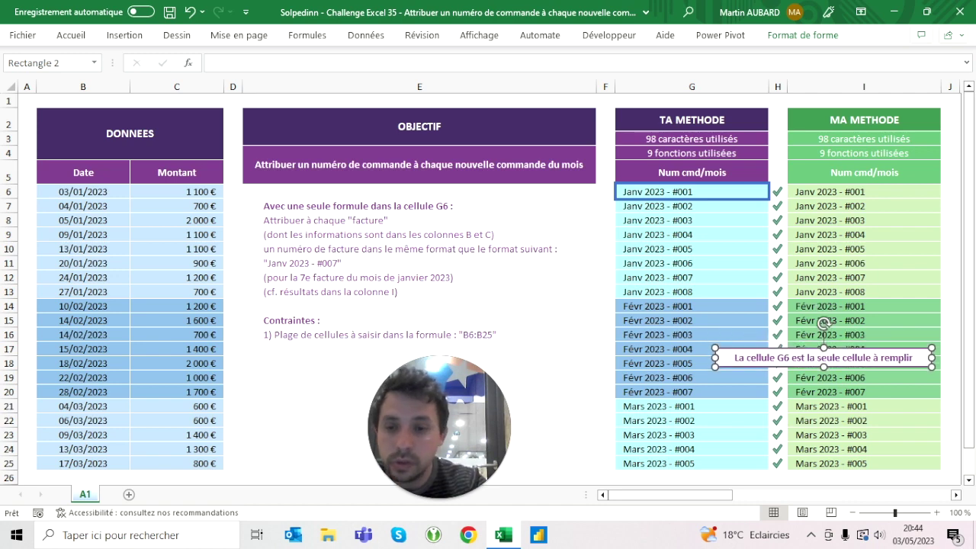
left_click(83, 320)
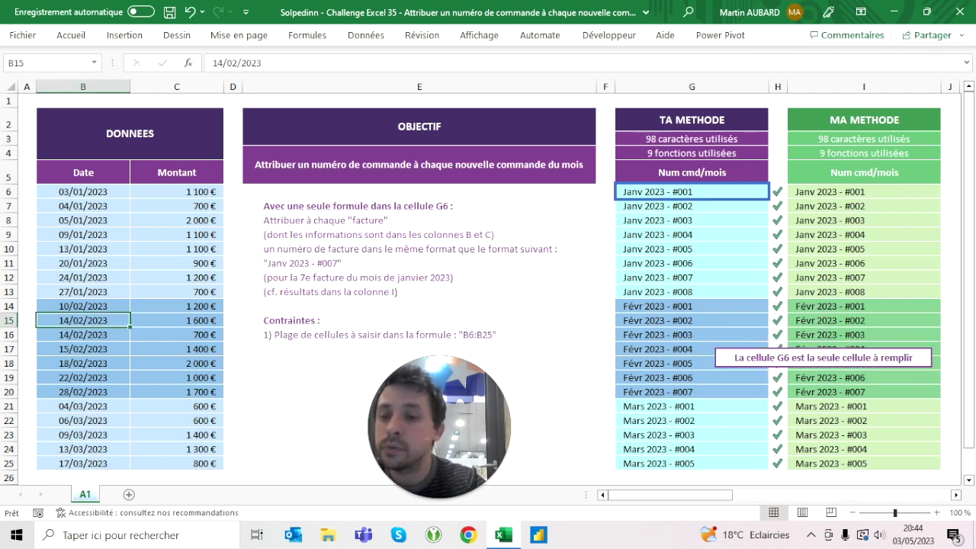
left_click_drag(83, 321, 84, 334)
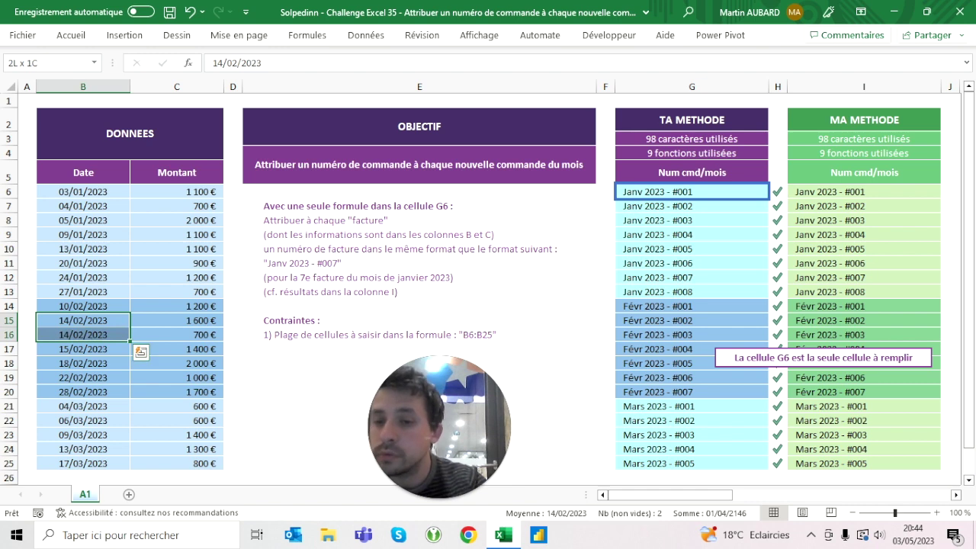